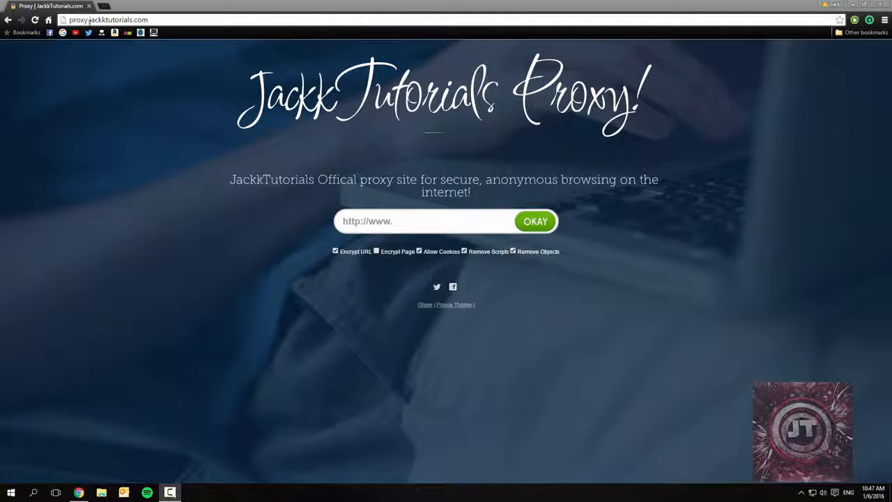
pyautogui.moveTo(89, 21); pyautogui.dragTo(138, 24)
pyautogui.click(269, 104)
pyautogui.moveTo(660, 98); pyautogui.dragTo(499, 97)
pyautogui.click(253, 190)
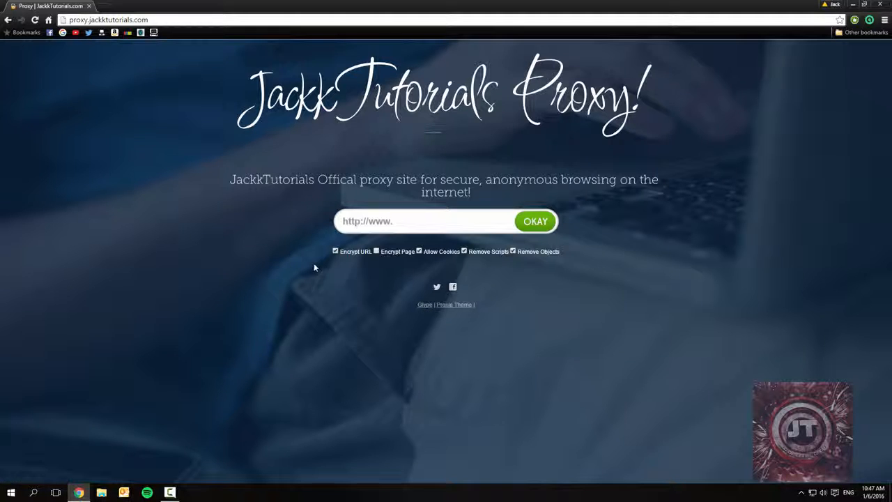
# - Open the Glype link from the proxy page in a separate tab, view the script's website, and close it
pyautogui.middleClick(425, 304)
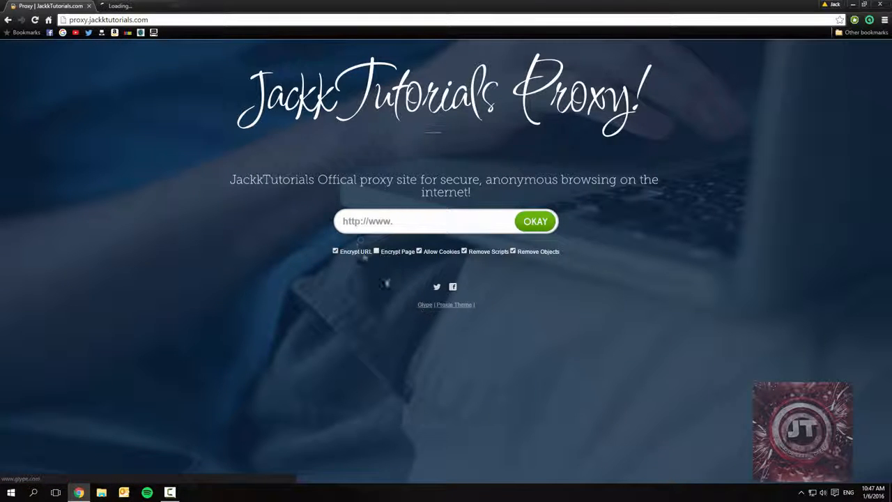
pyautogui.click(141, 6)
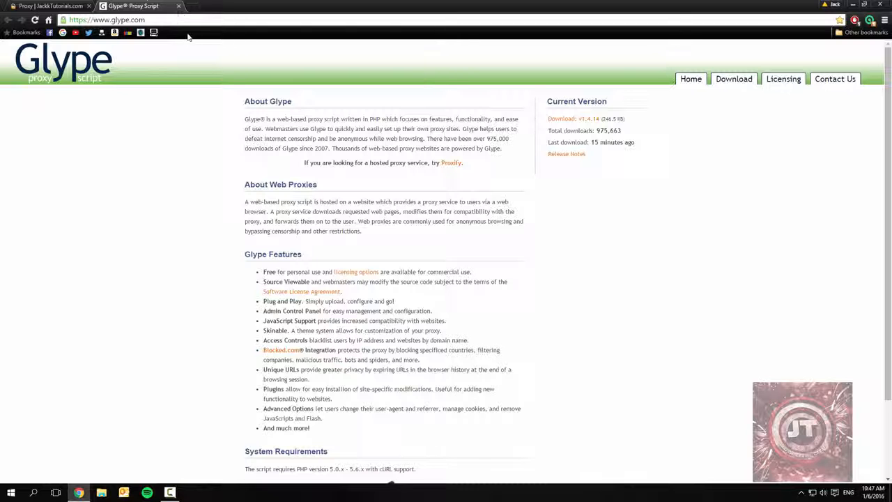
pyautogui.click(178, 6)
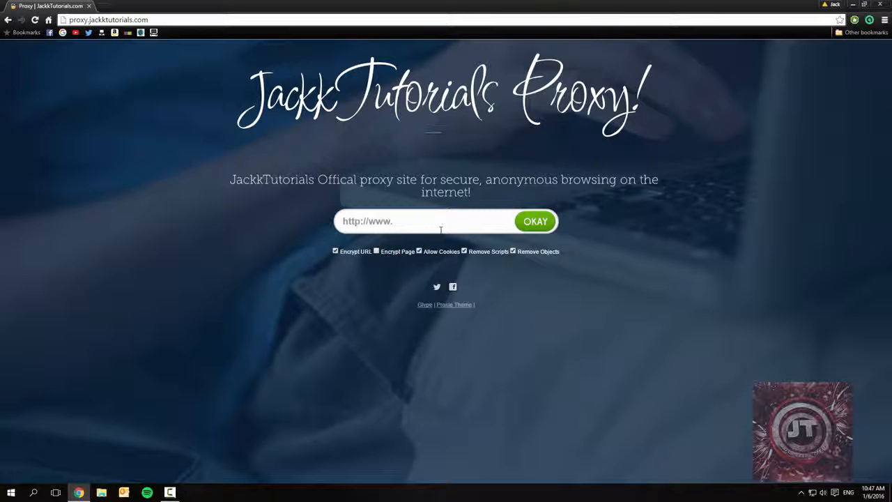
# - Search the web for "proxy websites" in a new tab
pyautogui.click(110, 7)
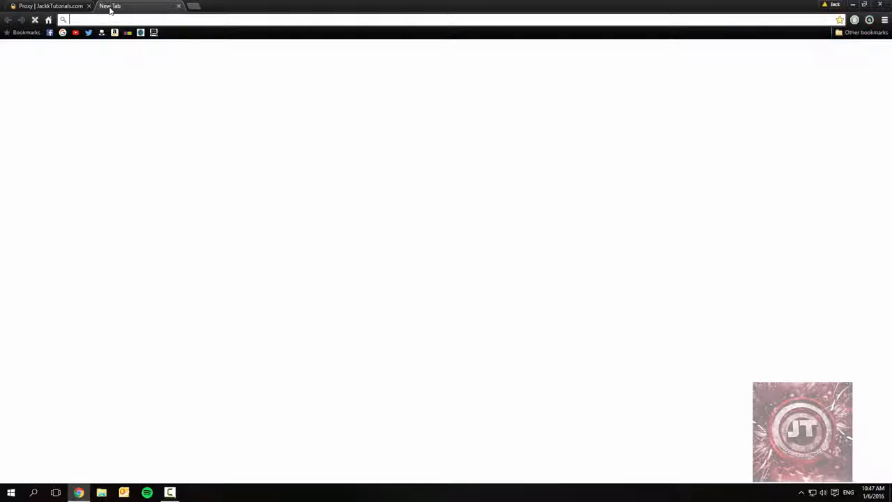
pyautogui.write('ja')
pyautogui.press('BackSpace')
pyautogui.press('BackSpace')
pyautogui.press('BackSpace')
pyautogui.write('proxy websites')
pyautogui.press('Return')
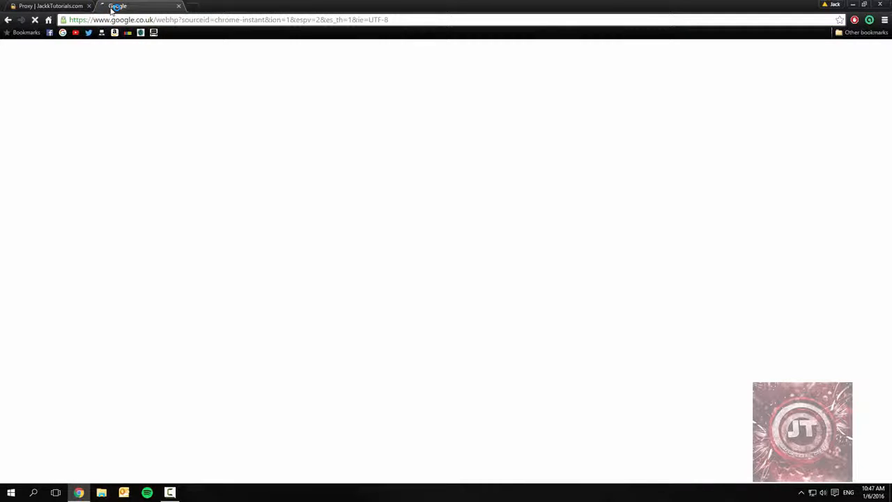
# - View the ProxySite.com and KPROXY websites from the search results, returning to the results after each
pyautogui.click(142, 125)
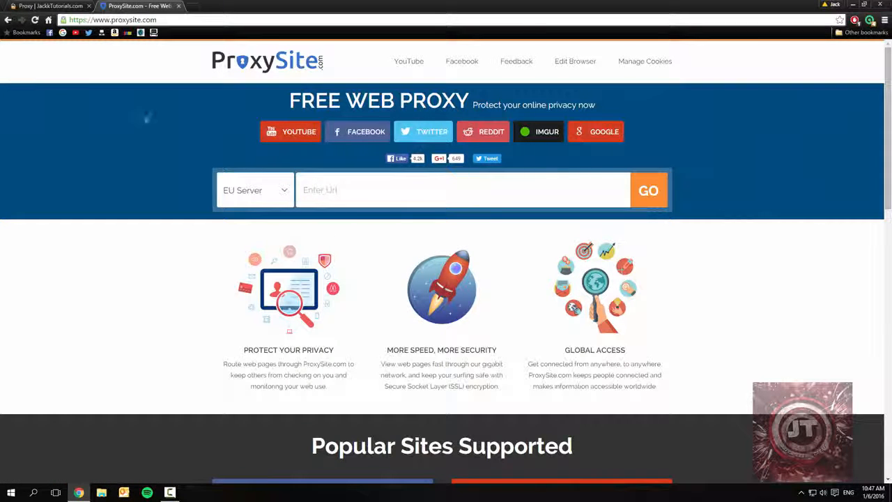
pyautogui.hotkey('alt', 'Left')
pyautogui.click(144, 224)
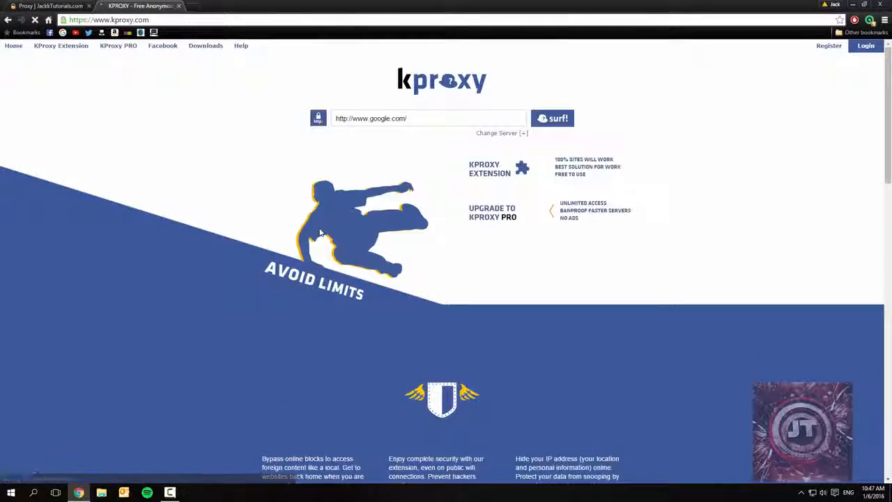
pyautogui.scroll(-1, 115, 295)
pyautogui.scroll(-5, 115, 295)
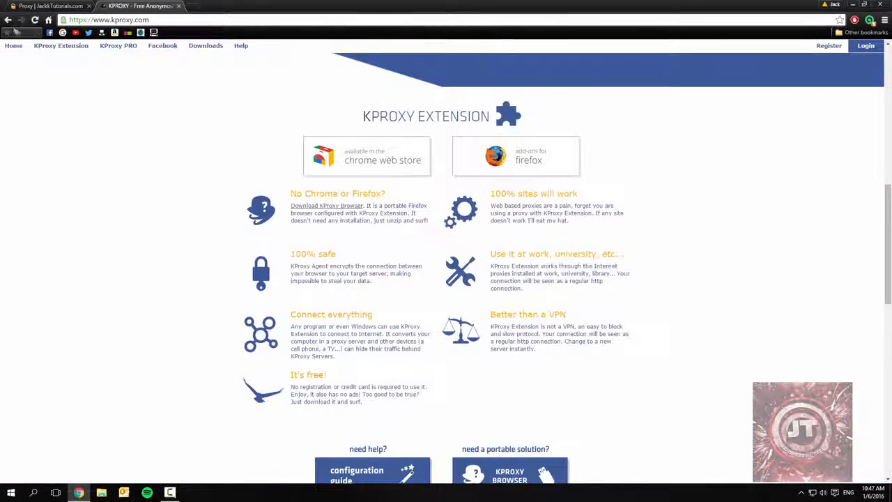
pyautogui.hotkey('alt', 'Left')
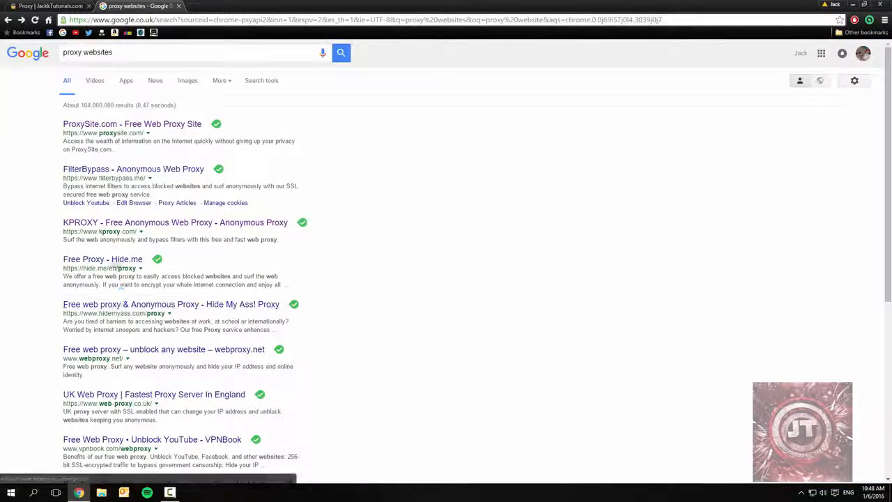
# - View the Hide.me and UK Web Proxy websites from the results, then close the search tab
pyautogui.click(124, 258)
pyautogui.scroll(-3, 146, 255)
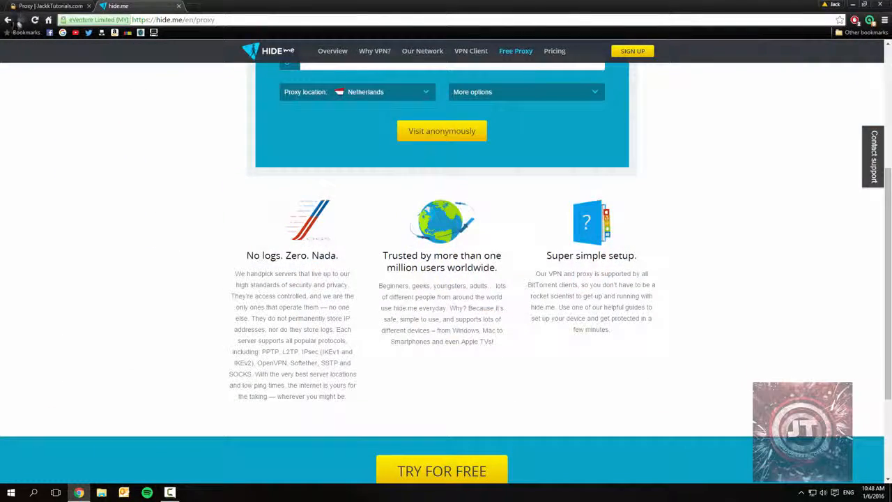
pyautogui.hotkey('alt', 'Left')
pyautogui.click(139, 348)
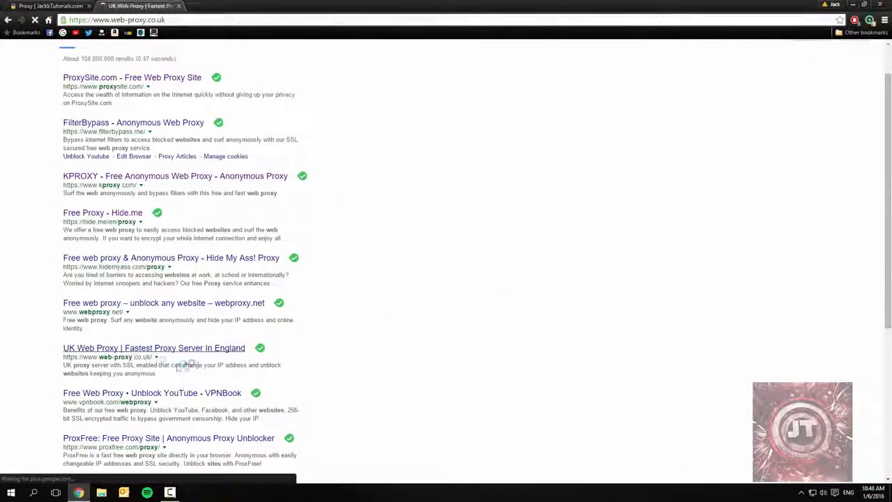
pyautogui.click(178, 6)
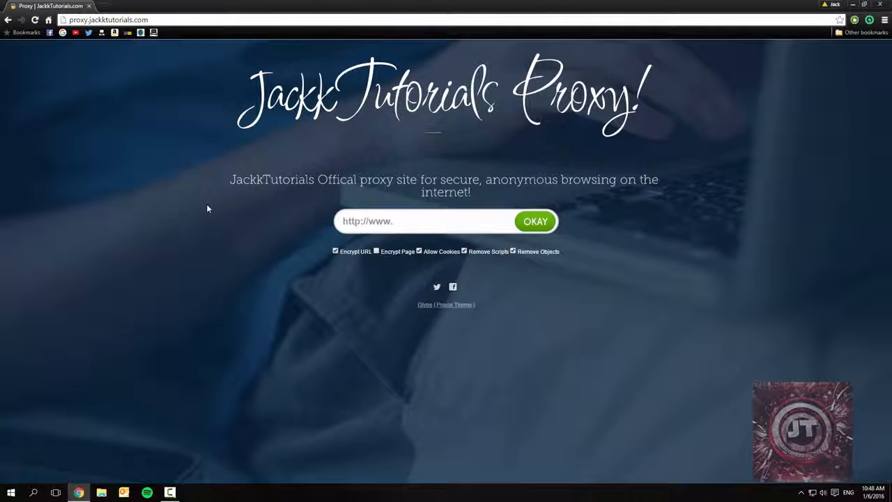
# - Look up the direct connection's public IP address by searching for "whats my ip" in a new tab, then close it
pyautogui.click(99, 5)
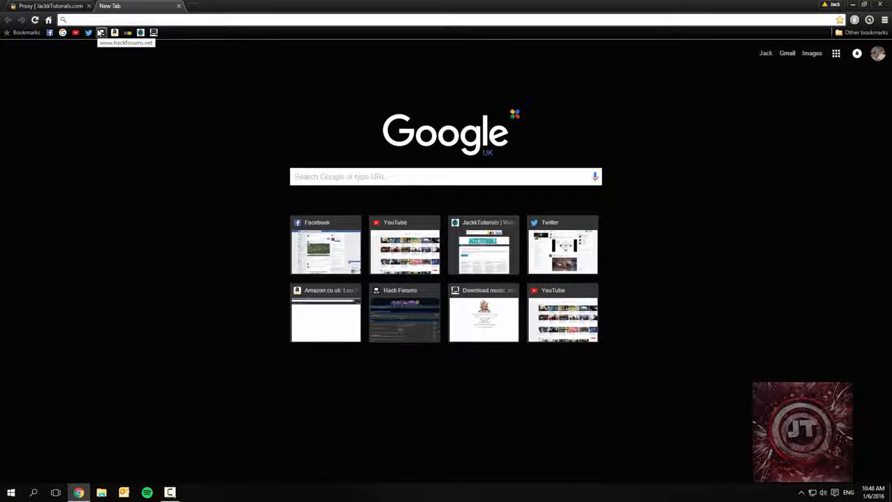
pyautogui.write('whats my u')
pyautogui.press('BackSpace')
pyautogui.write('ip')
pyautogui.press('Return')
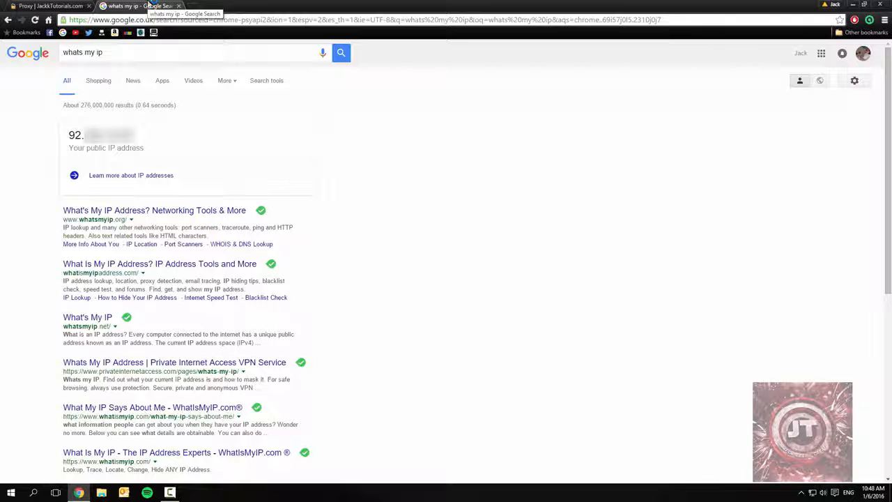
pyautogui.moveTo(84, 138); pyautogui.dragTo(68, 138)
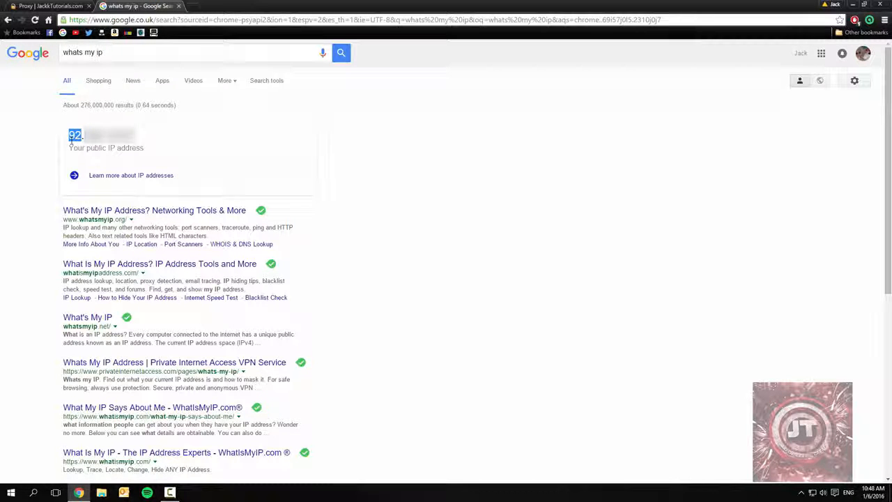
pyautogui.click(179, 6)
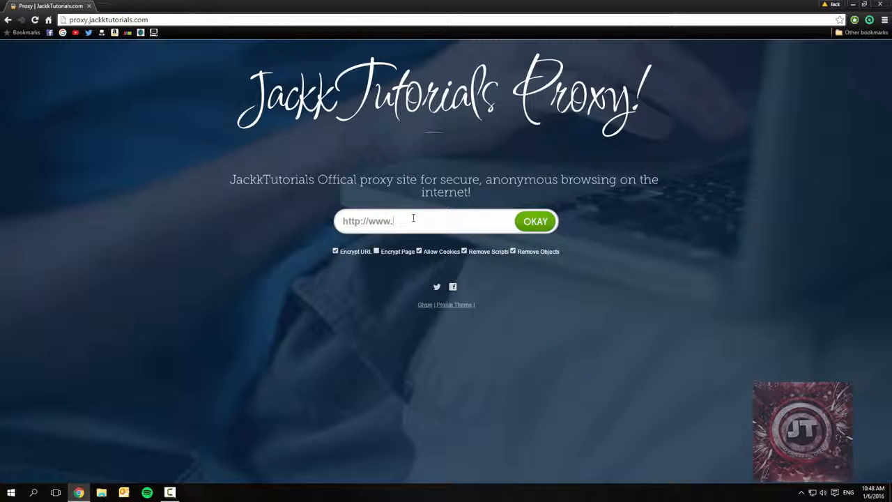
# - Load google.co.uk through the JackkTutorials proxy and search for "whats my ip" there
pyautogui.write('.co.yuk/?gws_rd=ssl')
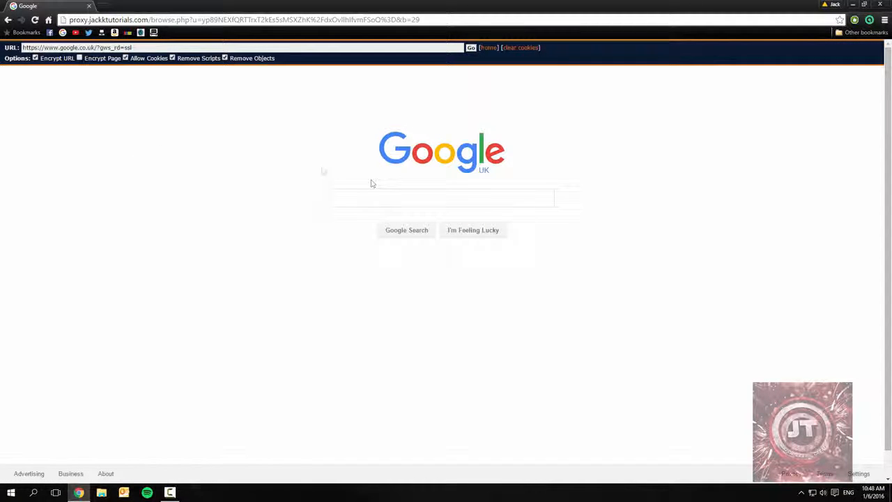
pyautogui.write('hats my ip')
pyautogui.press('Return')
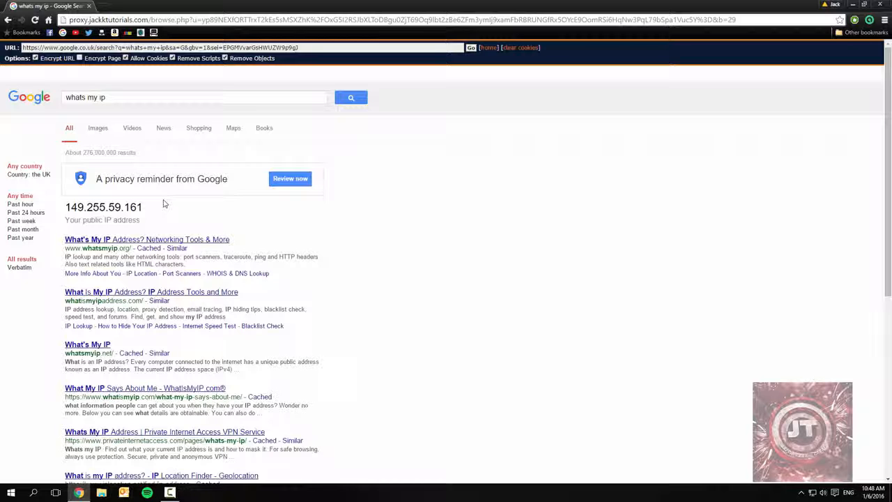
# - Open WhatsMyIP.org through the proxy and examine the server and network details on its More Info About You page
pyautogui.click(226, 239)
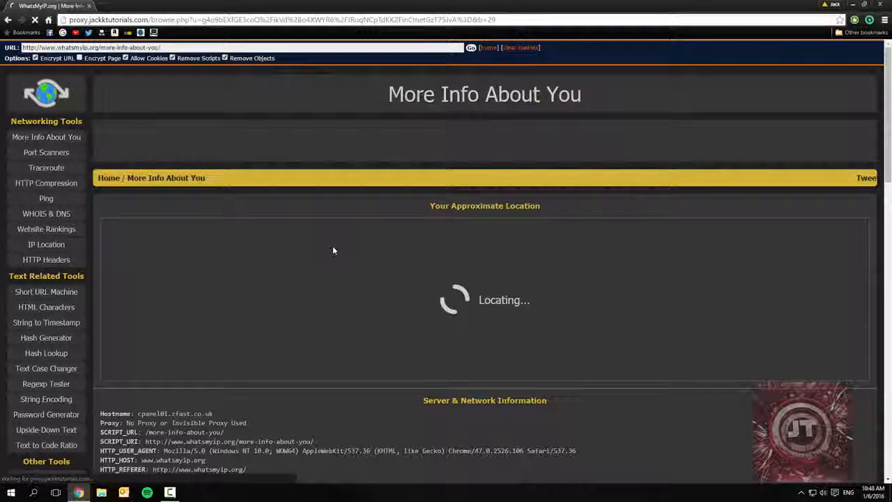
pyautogui.scroll(-1, 333, 249)
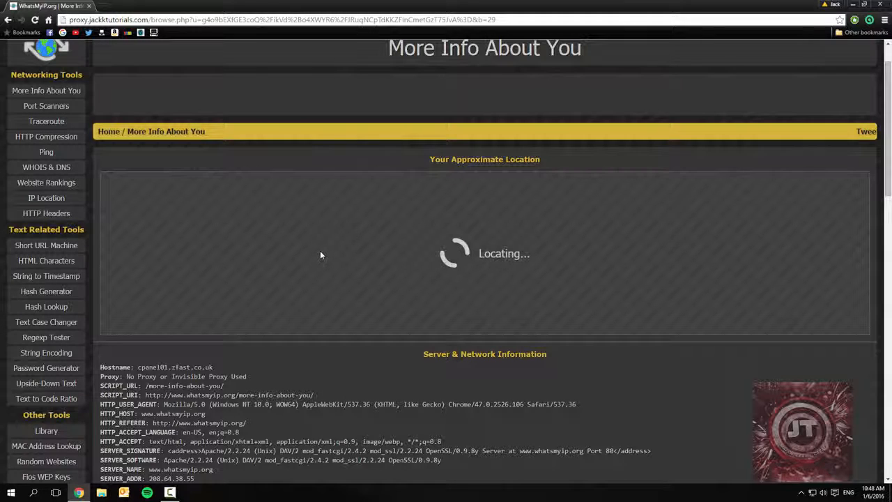
pyautogui.scroll(-3, 338, 363)
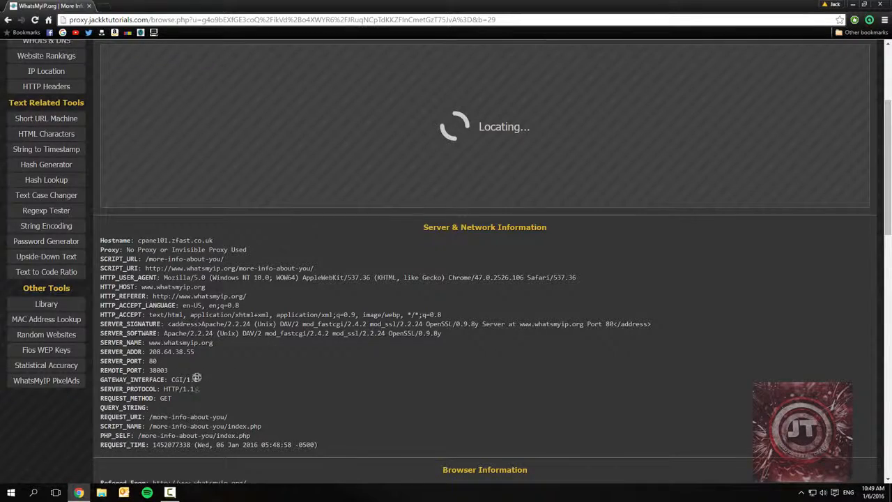
pyautogui.scroll(-4, 207, 394)
pyautogui.scroll(-15, 195, 418)
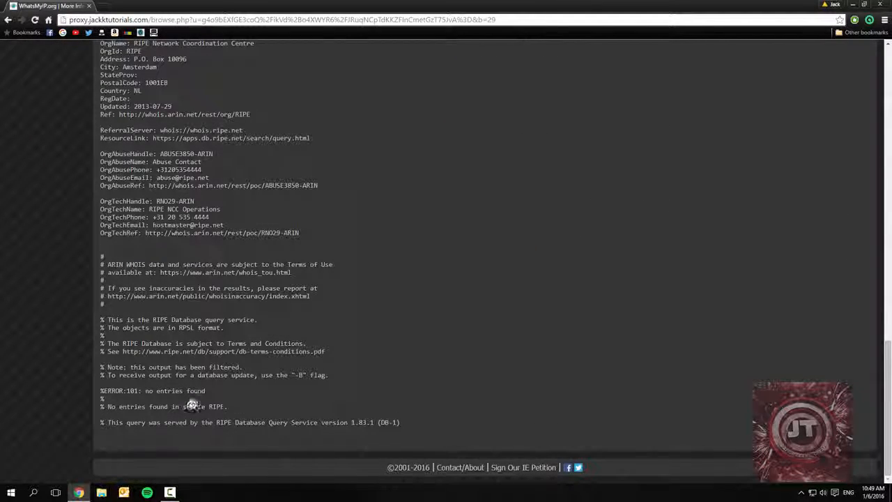
pyautogui.scroll(2, 191, 409)
pyautogui.scroll(10, 192, 408)
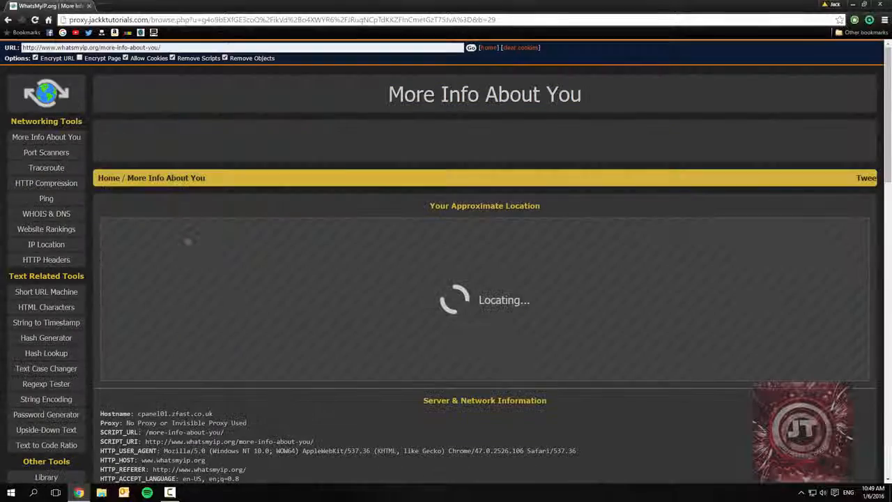
# - Try to reload the More Info About You page with the proxy's Remove Scripts option turned off
pyautogui.click(8, 19)
pyautogui.click(8, 19)
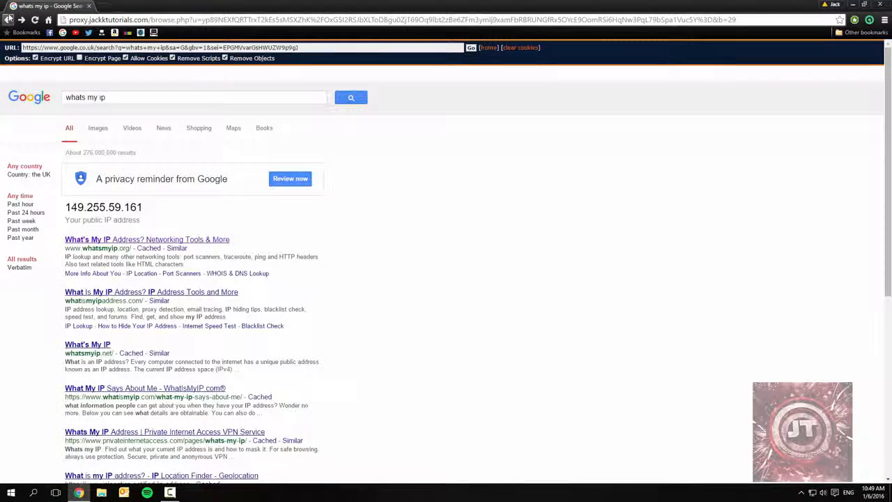
pyautogui.click(21, 19)
pyautogui.click(21, 20)
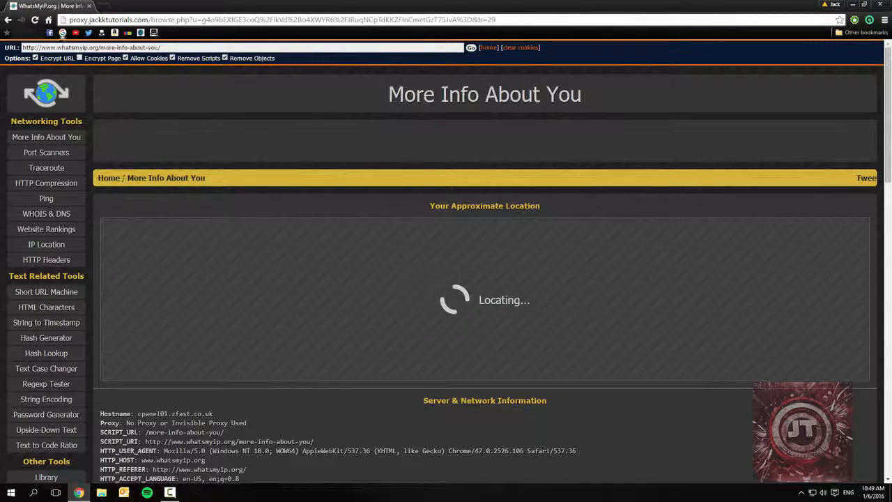
pyautogui.click(173, 58)
pyautogui.press('F5')
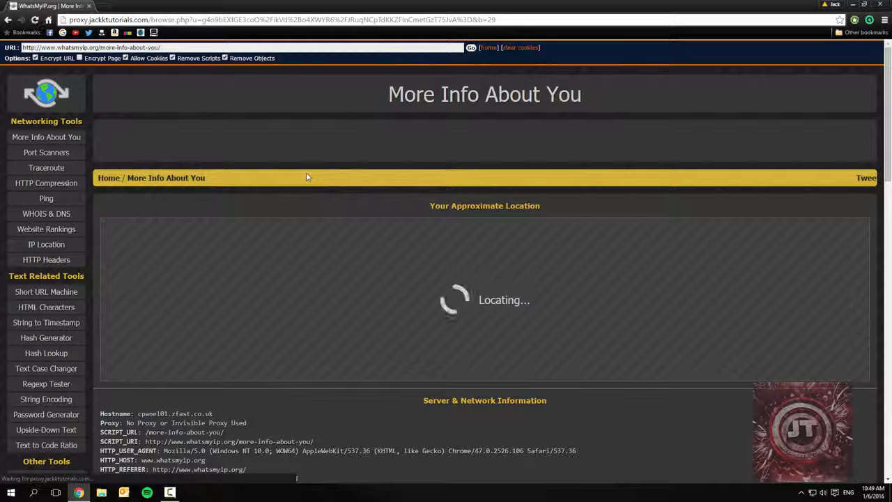
# - Return to the proxy.jackktutorials.com home page
pyautogui.click(144, 20)
pyautogui.write('proxy.jackktutorials.com')
pyautogui.press('Return')
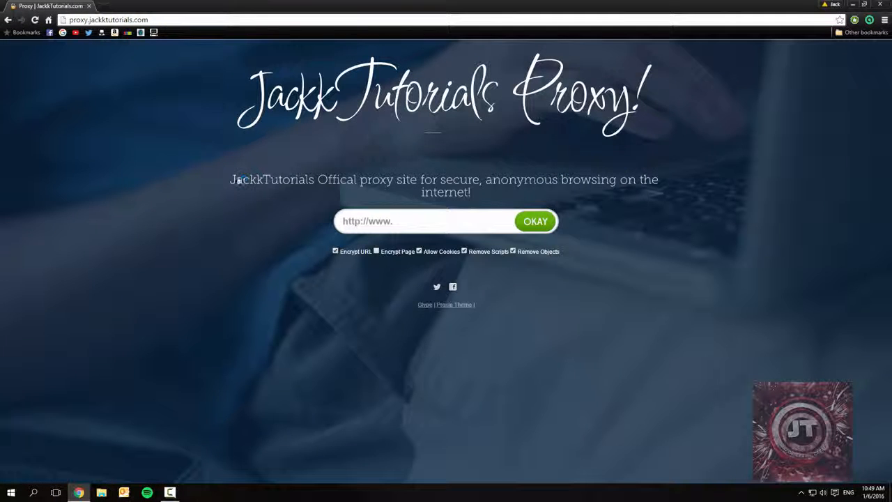
pyautogui.click(416, 227)
# - Open the zfast.co.uk web hosting site in a new tab to view it, then close that tab
pyautogui.click(102, 6)
pyautogui.write('zfas')
pyautogui.click(108, 35)
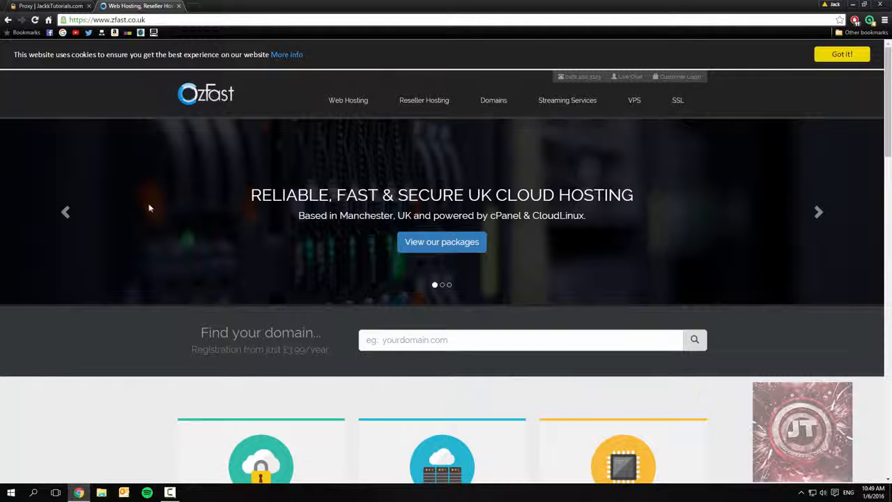
pyautogui.click(62, 6)
pyautogui.click(158, 5)
pyautogui.click(178, 5)
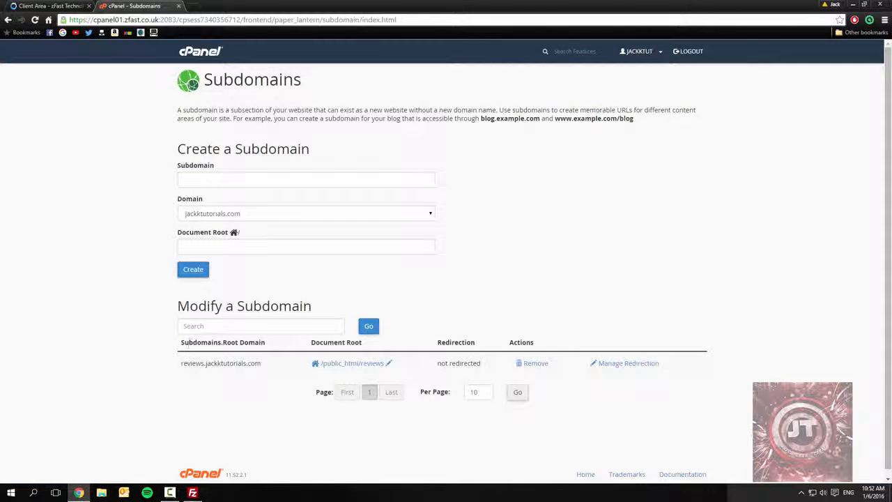
# - Examine the existing reviews.jackktutorials.com entry in the cPanel subdomain list
pyautogui.moveTo(181, 363); pyautogui.dragTo(239, 365)
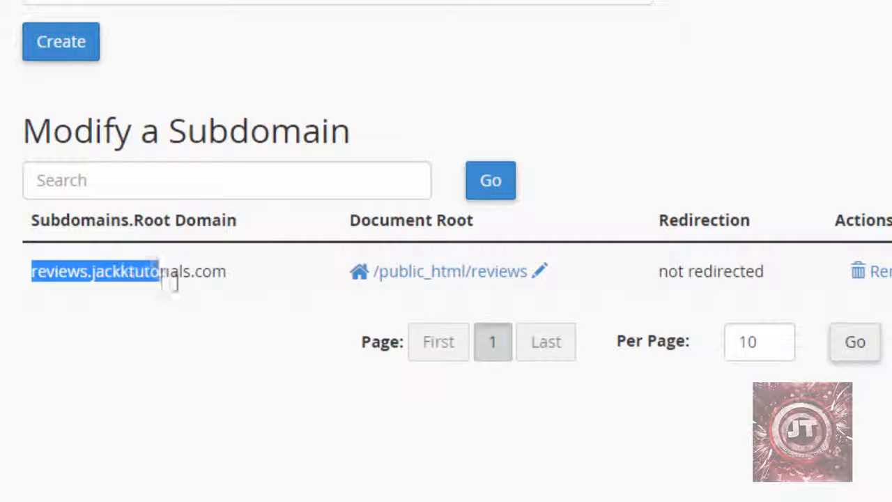
pyautogui.moveTo(174, 280); pyautogui.dragTo(230, 283)
pyautogui.click(236, 283)
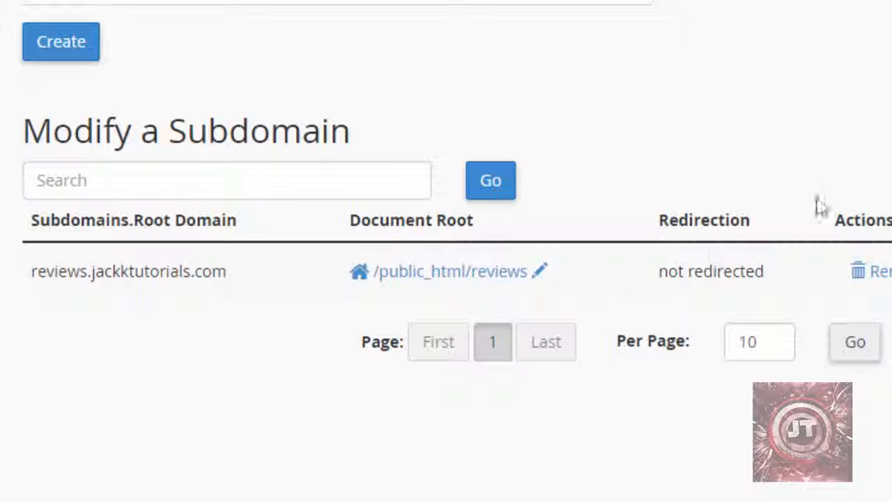
# - Enter proxy as the new subdomain's name, with public_html/proxy as its document root
pyautogui.click(278, 185)
pyautogui.write('p')
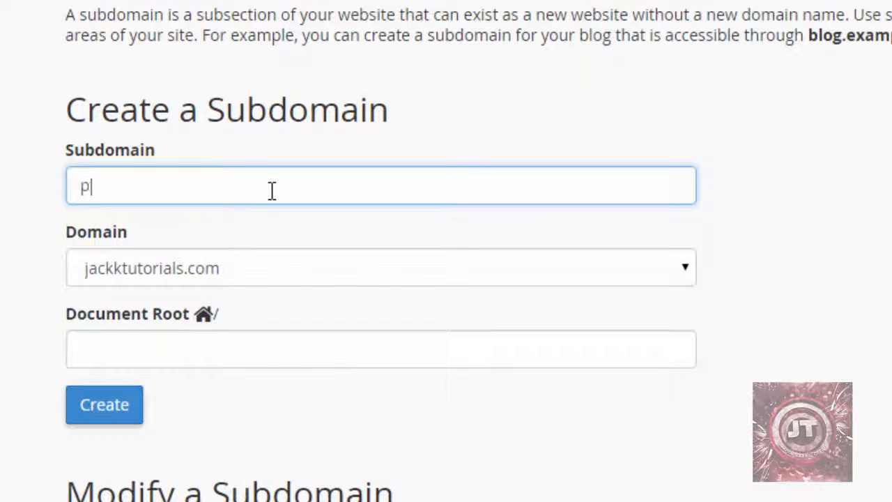
pyautogui.write('roxy')
pyautogui.press('Tab')
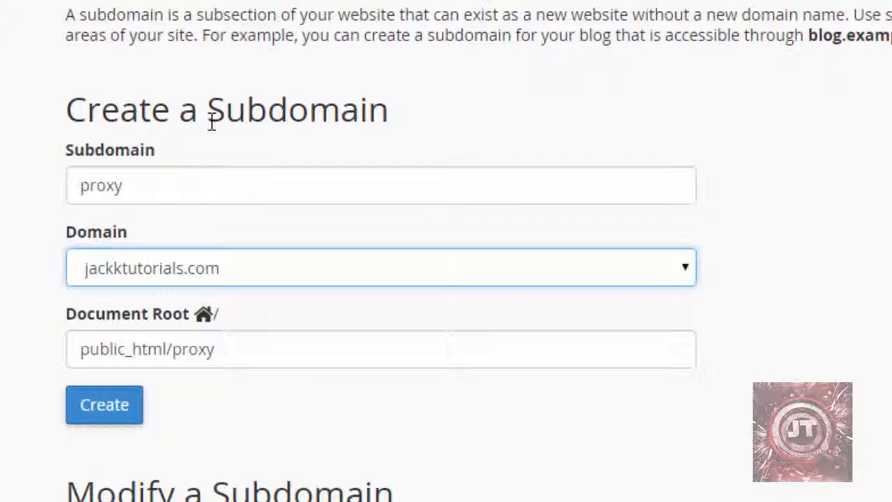
# - Choose reviews.jackktutorials.com as the domain for the new proxy subdomain
pyautogui.click(144, 185)
pyautogui.click(174, 256)
pyautogui.click(168, 266)
pyautogui.click(163, 271)
pyautogui.click(159, 324)
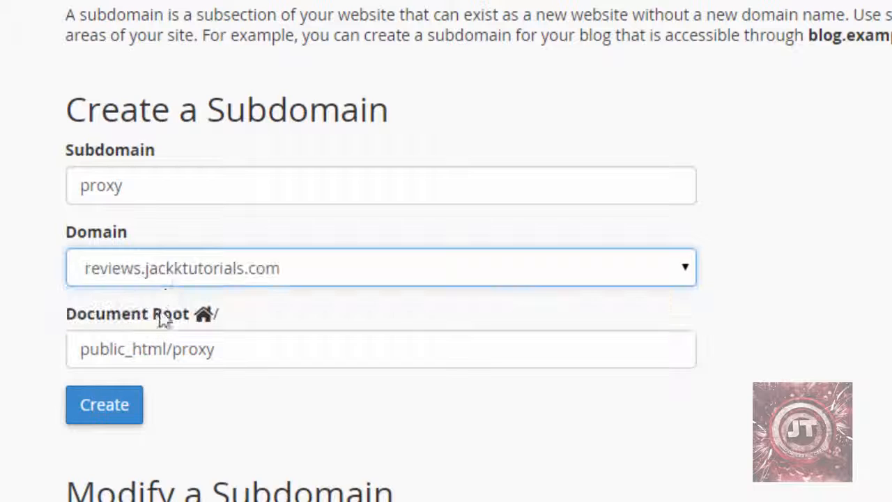
# - Change the domain to jackktutorials.com and create the proxy subdomain, returning to the subdomain list
pyautogui.click(143, 281)
pyautogui.click(146, 297)
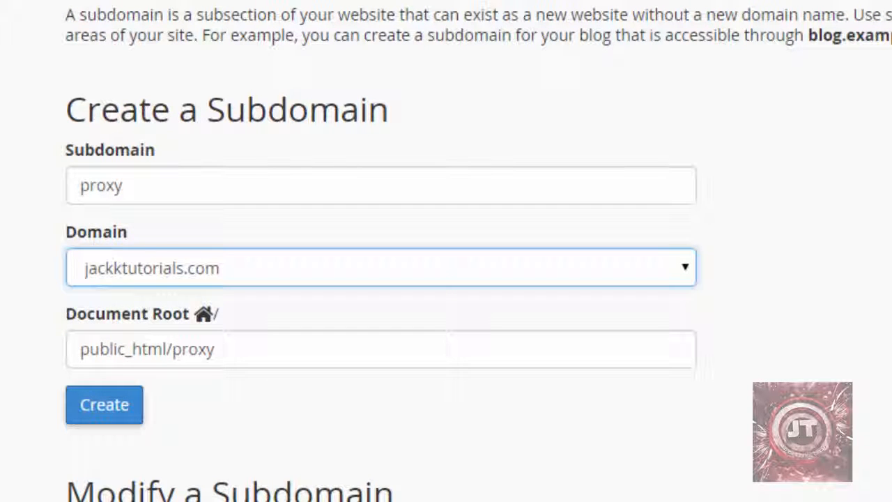
pyautogui.click(115, 410)
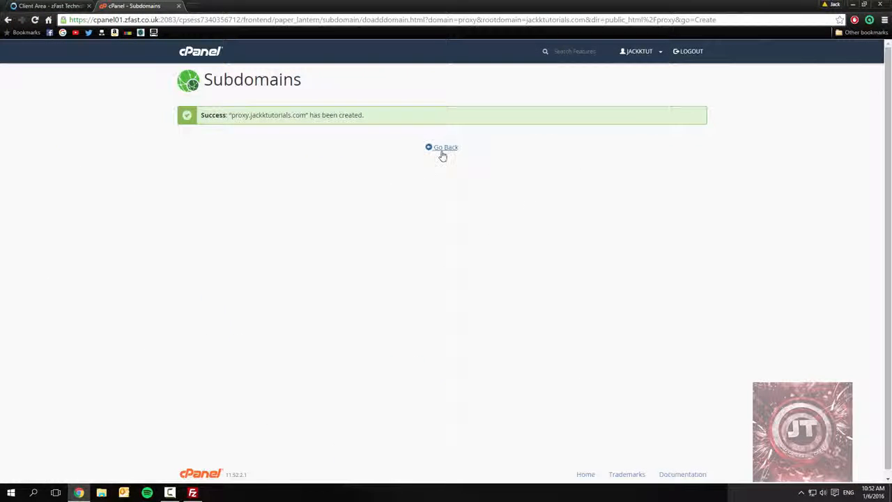
pyautogui.click(443, 149)
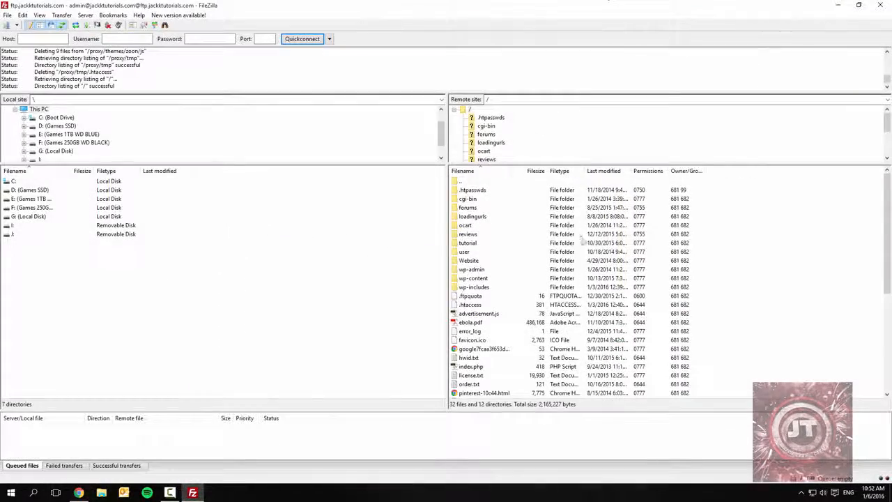
# - In FileZilla, open the new proxy folder on the remote server
pyautogui.click(582, 242)
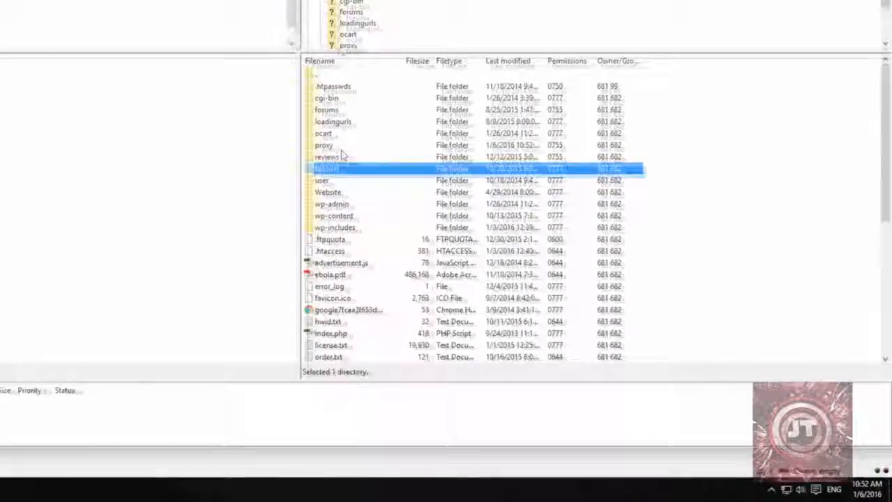
pyautogui.click(471, 234)
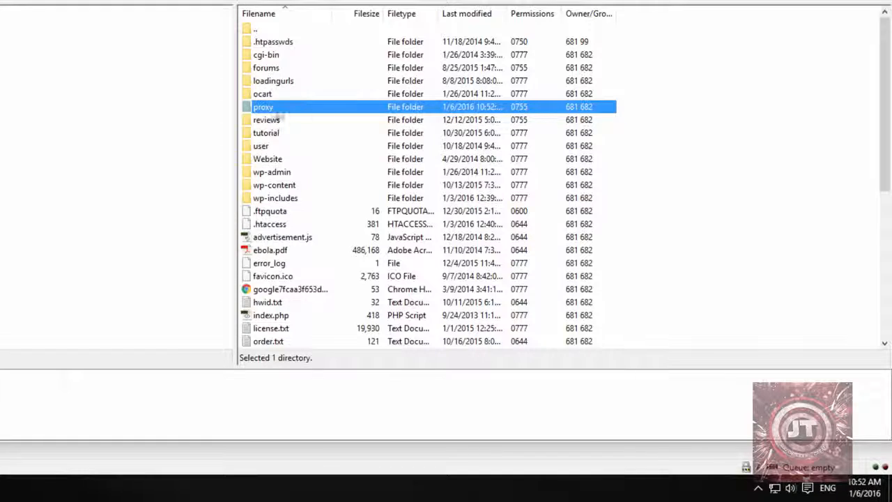
pyautogui.doubleClick(271, 108)
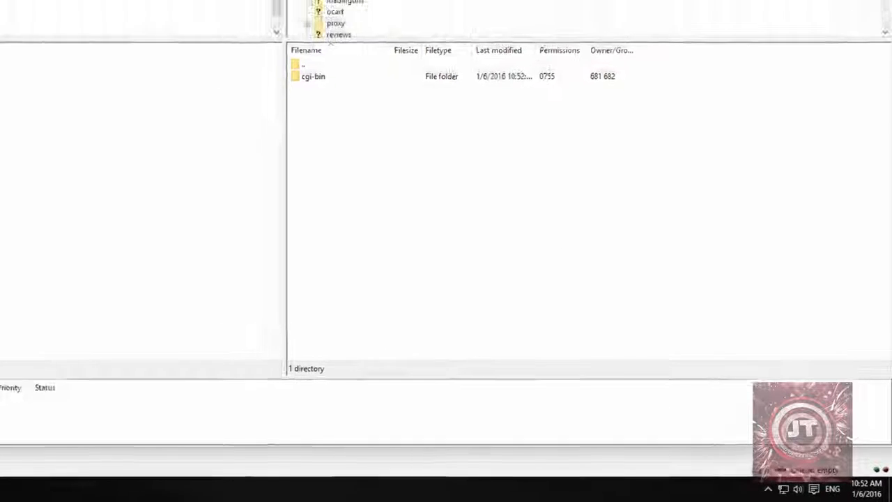
# - Switch to the browser, download the Glype proxy script from glype.com, accepting its license agreement, and open the downloaded archive
pyautogui.click(188, 5)
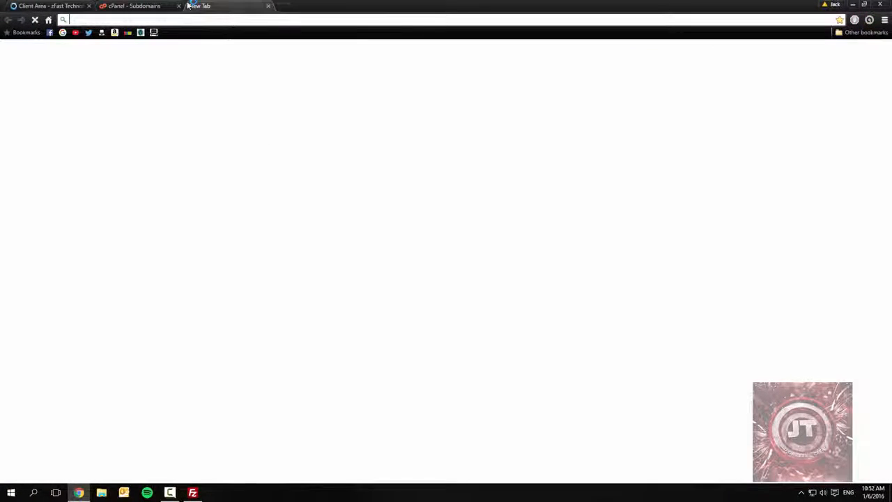
pyautogui.write('gly')
pyautogui.press('Return')
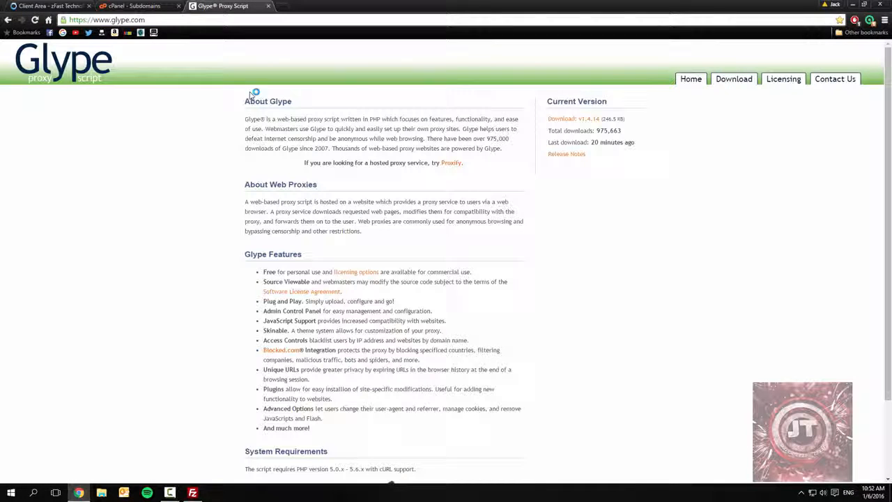
pyautogui.click(732, 79)
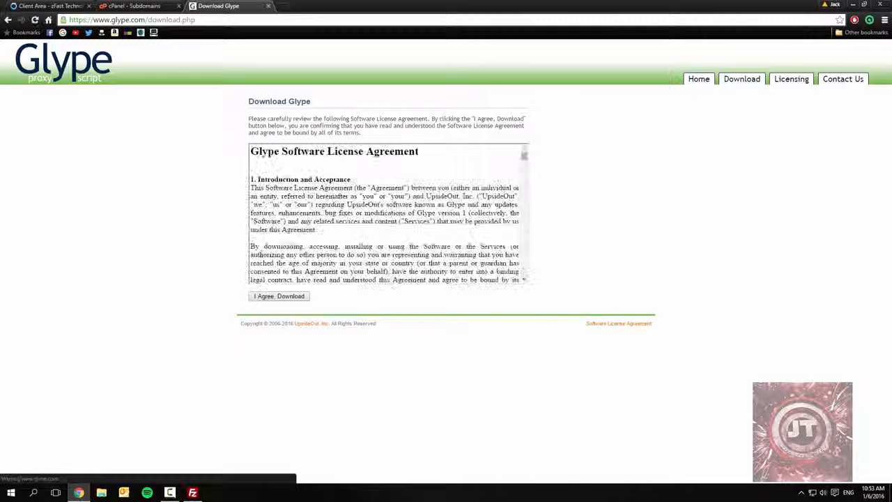
pyautogui.click(278, 296)
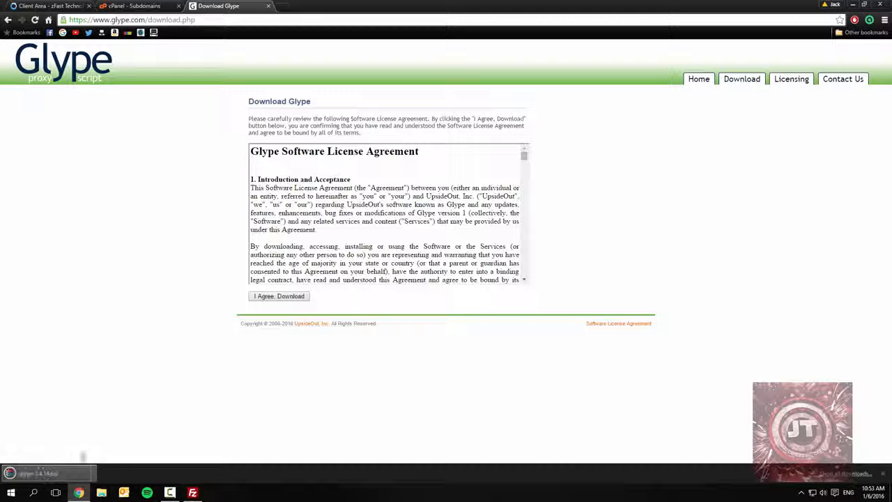
pyautogui.click(62, 469)
# - Upload all files and folders from the glype-1.4.14.zip archive to the remote /proxy folder in FileZilla
pyautogui.click(193, 493)
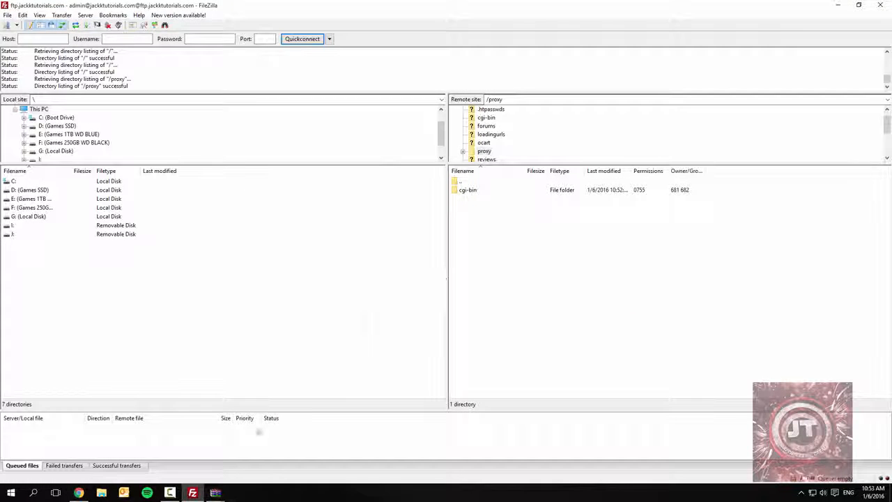
pyautogui.moveTo(215, 493)
pyautogui.click(261, 442)
pyautogui.click(600, 104)
pyautogui.click(215, 493)
pyautogui.moveTo(287, 133); pyautogui.dragTo(255, 222)
pyautogui.moveTo(186, 465); pyautogui.dragTo(851, 300)
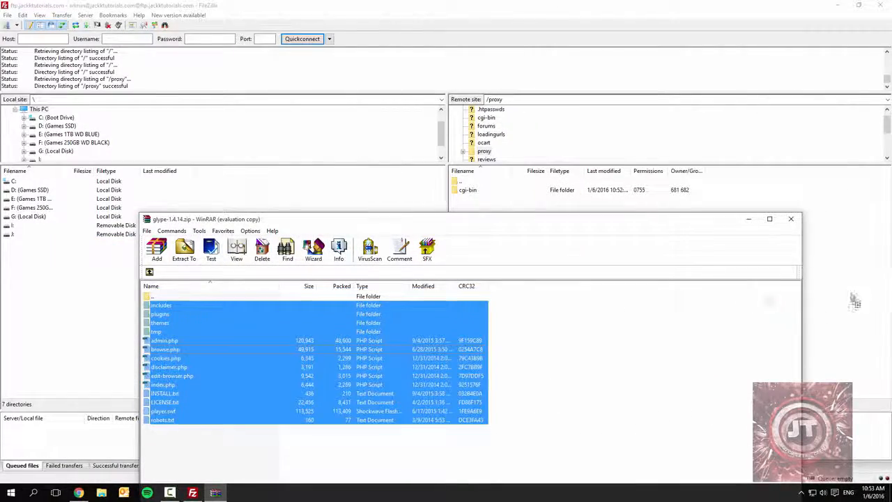
pyautogui.click(418, 44)
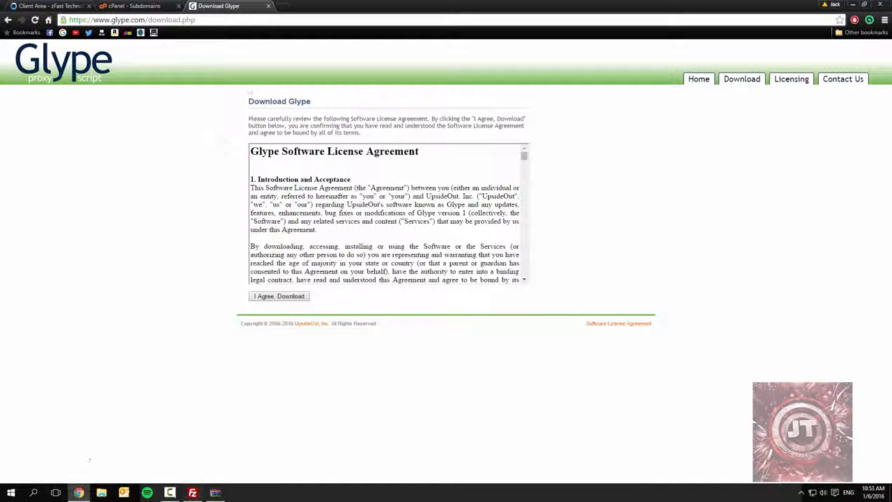
# - Return to the browser, close the Glype download page and open proxy.jackktutorials.com from the cPanel subdomain list
pyautogui.click(79, 493)
pyautogui.click(268, 7)
pyautogui.click(238, 19)
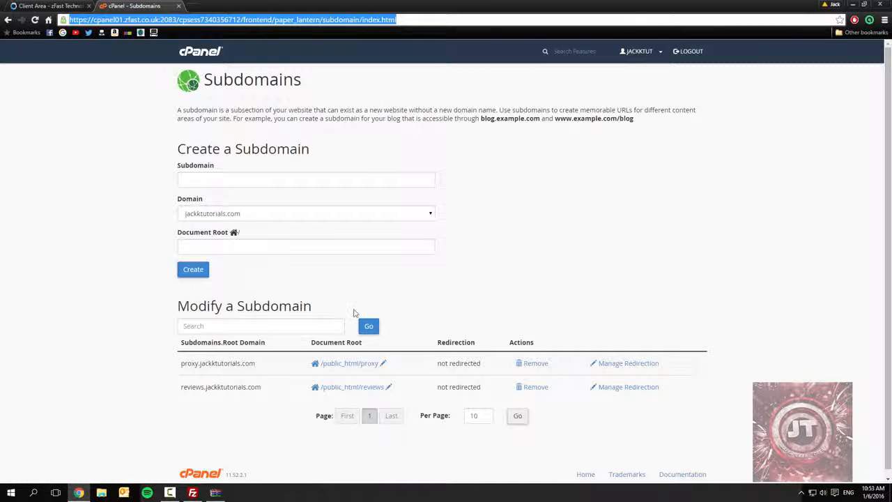
pyautogui.doubleClick(195, 364)
pyautogui.rightClick(246, 365)
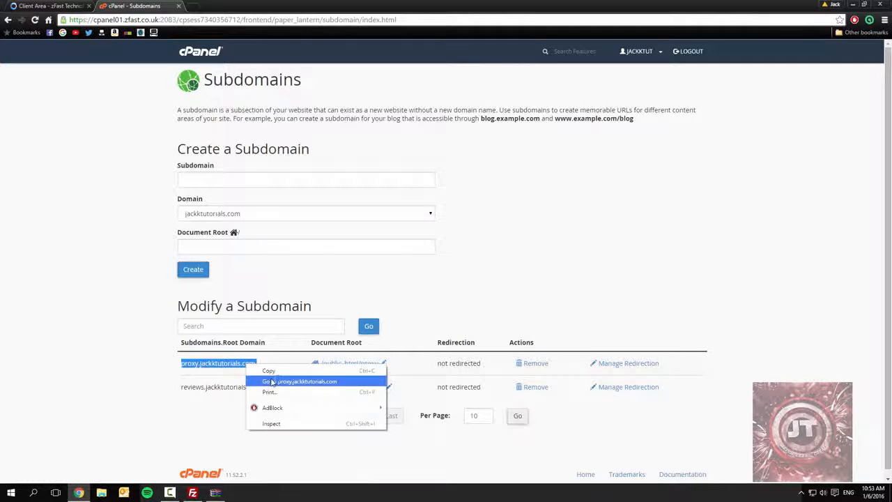
pyautogui.click(272, 381)
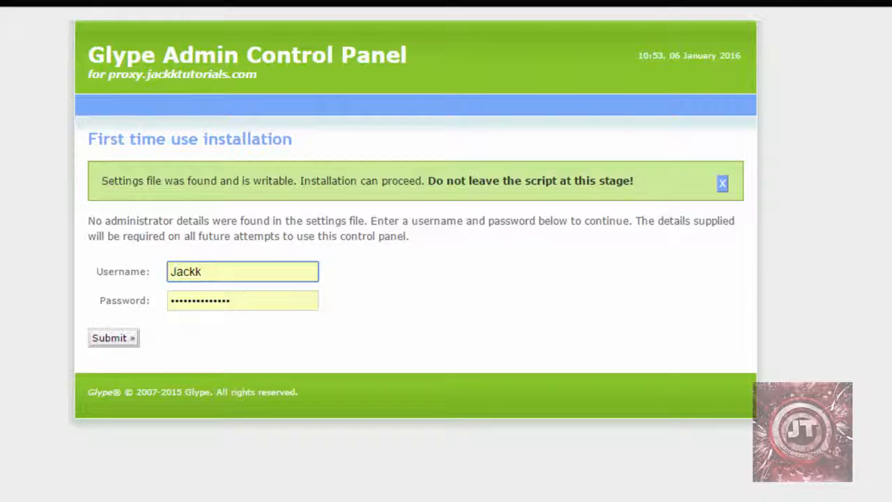
# - Enter the administrator username and password for the first-time Glype installation and submit them
pyautogui.click(230, 274)
pyautogui.click(145, 287)
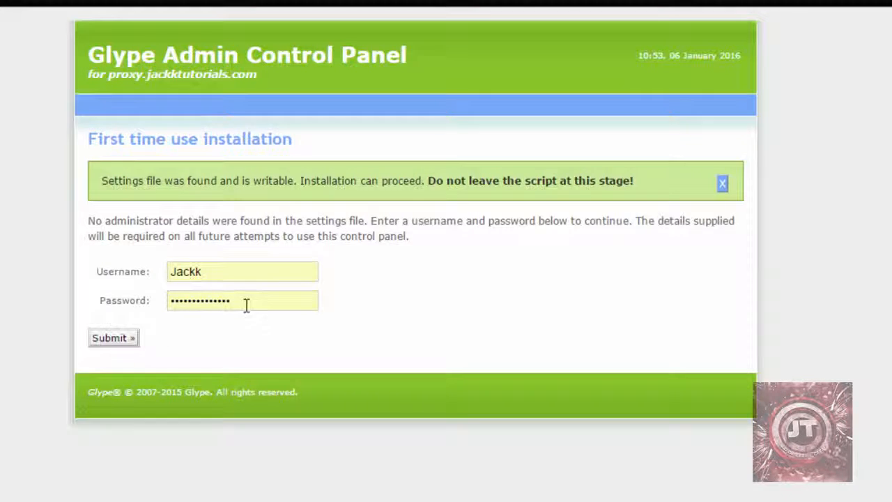
pyautogui.click(114, 339)
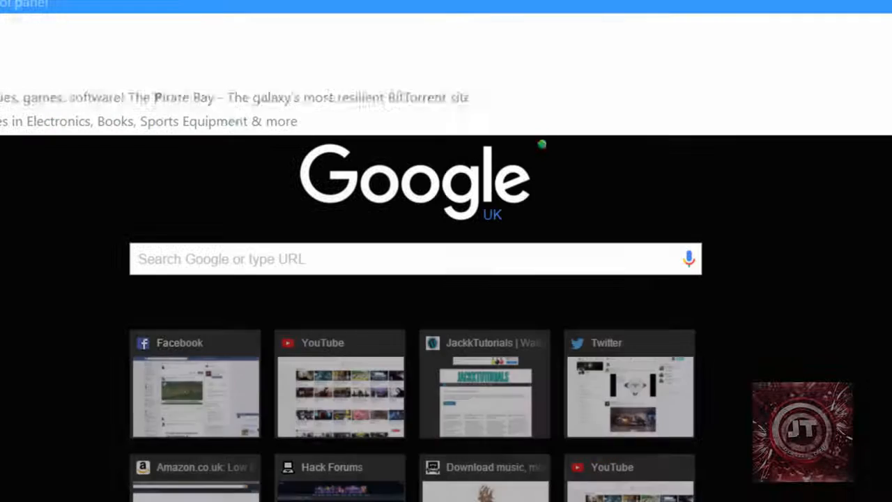
pyautogui.press('Return')
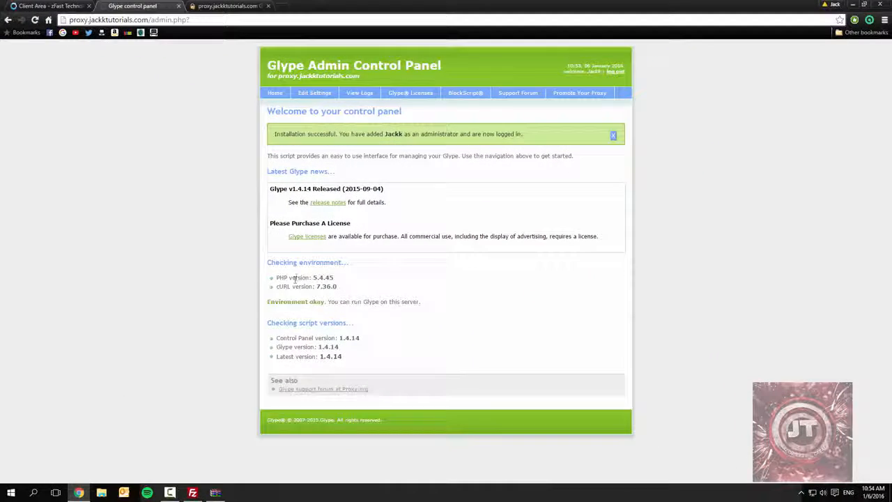
# - Examine the environment and script version checks on the control panel's welcome page
pyautogui.moveTo(284, 277); pyautogui.dragTo(262, 288)
pyautogui.moveTo(293, 347); pyautogui.dragTo(287, 339)
pyautogui.moveTo(279, 302); pyautogui.dragTo(385, 313)
# - Open the proxy's settings page and examine the license key, theme, installation, hotlinking and logging options
pyautogui.click(314, 92)
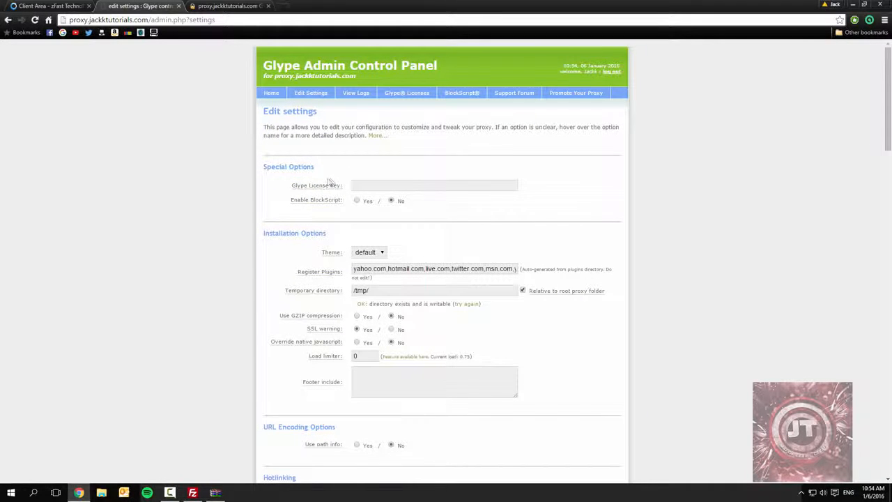
pyautogui.moveTo(324, 188)
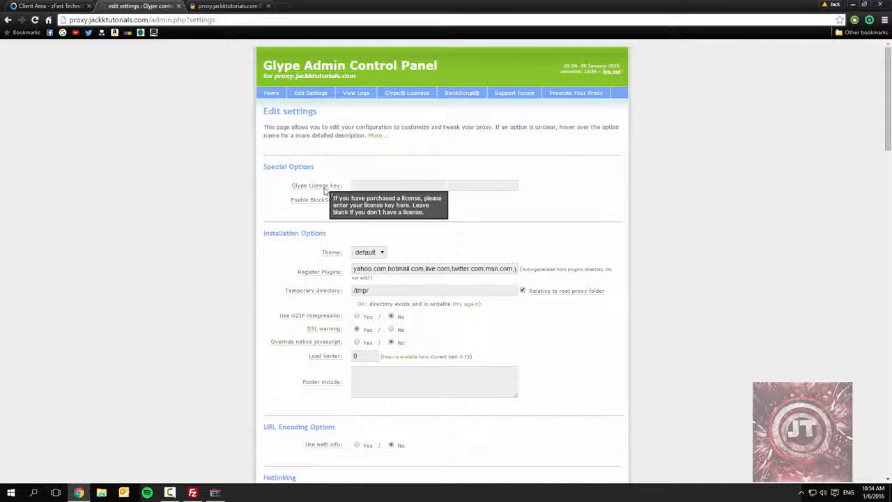
pyautogui.scroll(-2, 231, 223)
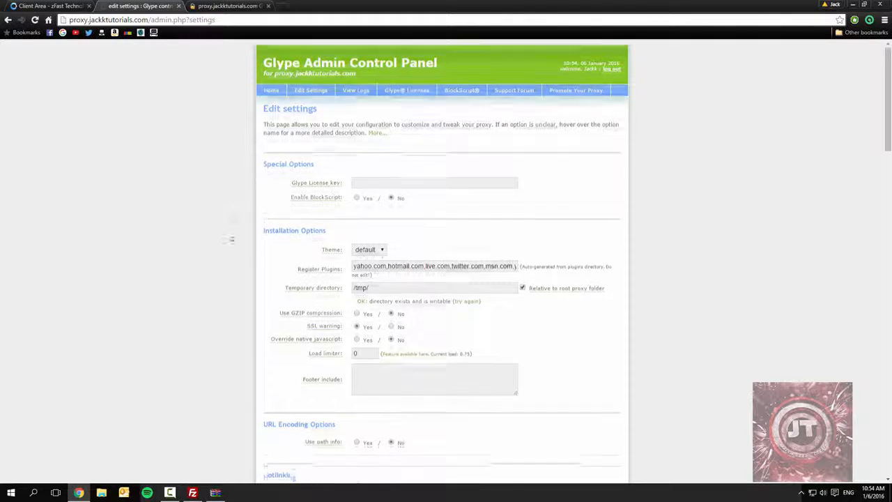
pyautogui.click(369, 171)
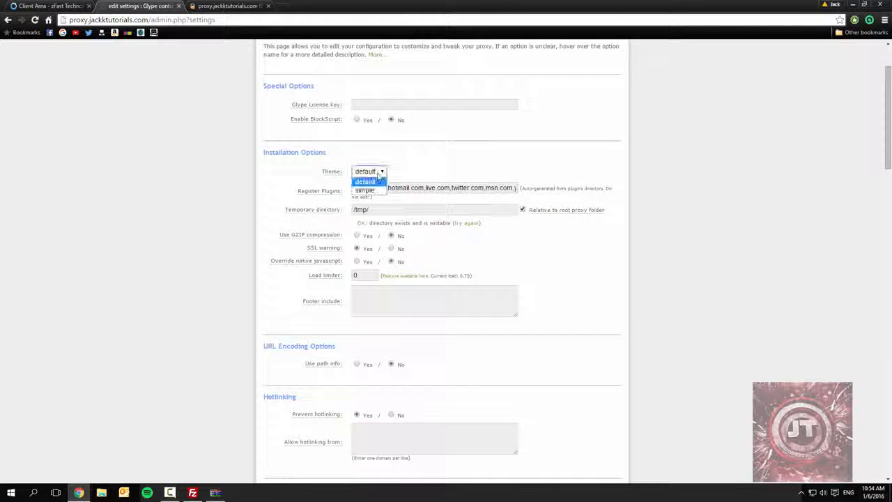
pyautogui.click(362, 180)
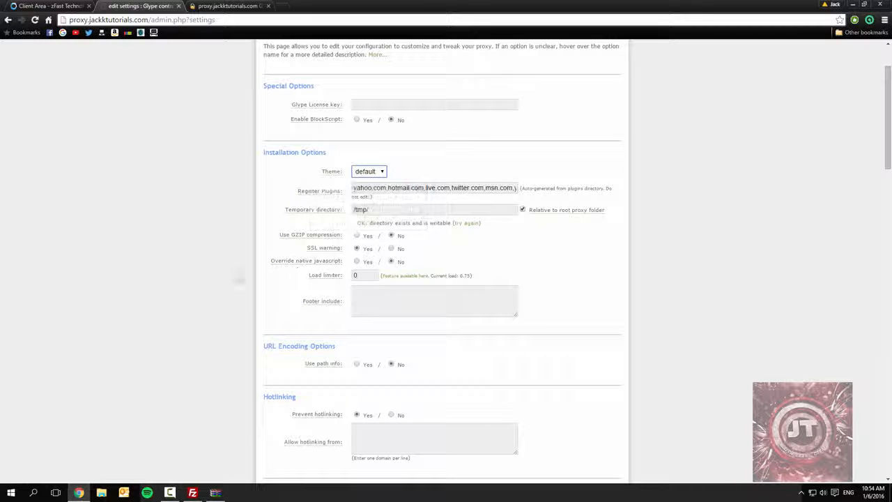
pyautogui.scroll(-1, 205, 294)
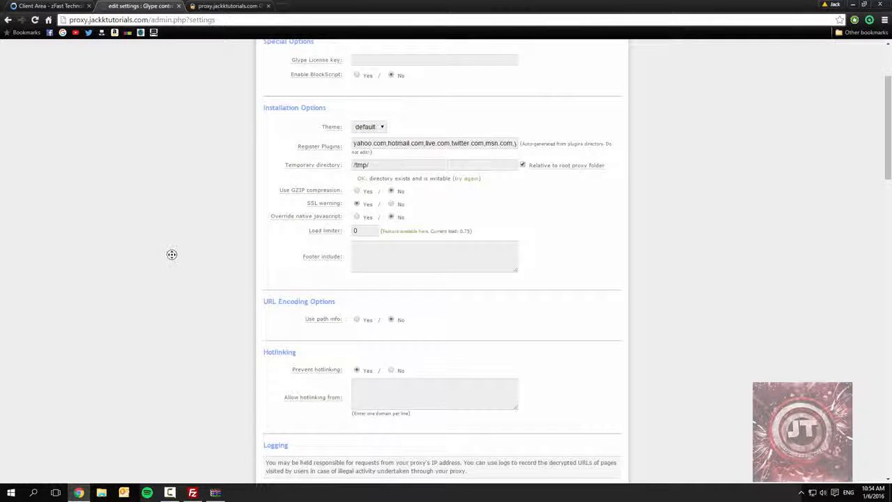
pyautogui.middleClick(172, 257)
pyautogui.middleClick(171, 276)
pyautogui.middleClick(188, 282)
pyautogui.middleClick(193, 311)
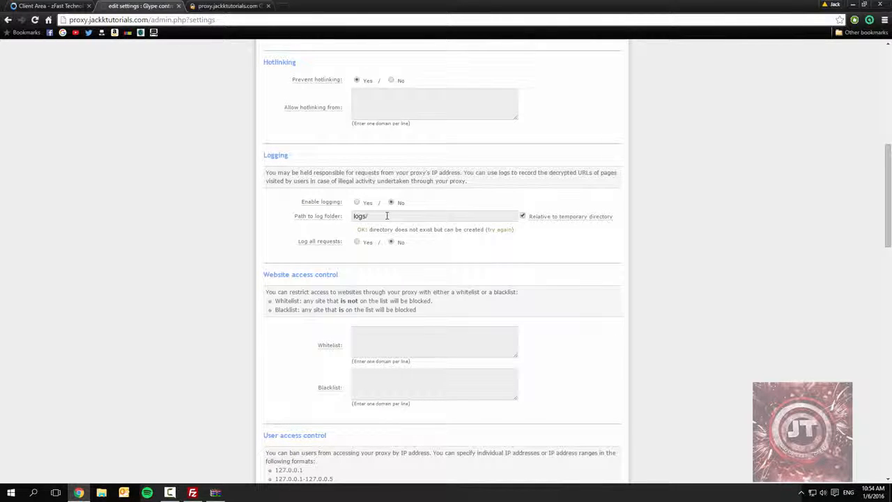
pyautogui.middleClick(240, 241)
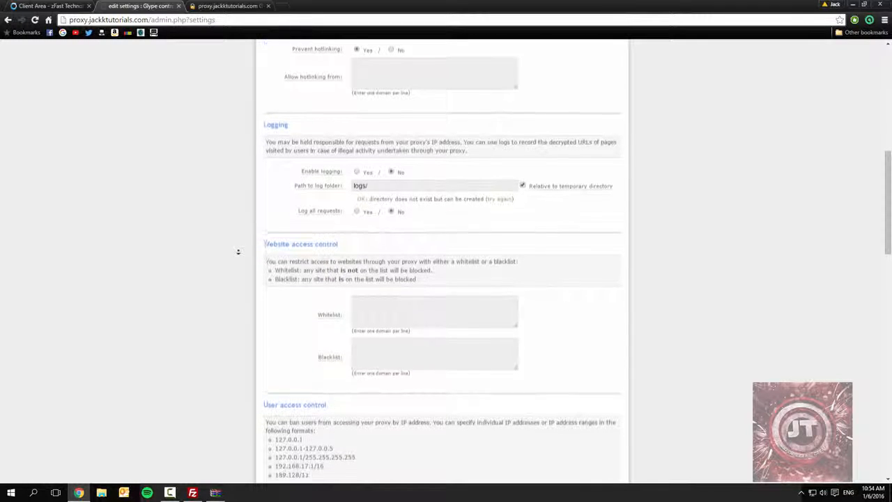
pyautogui.middleClick(233, 278)
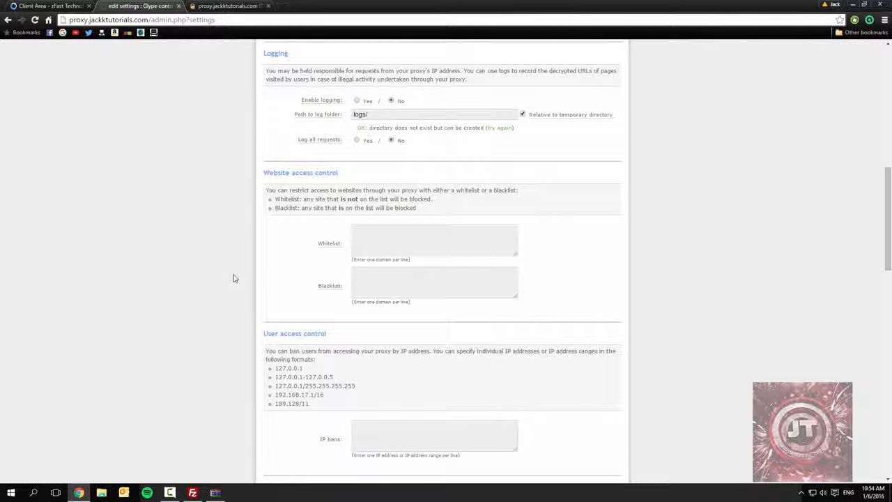
# - Examine the whitelist and blacklist fields under Website access control and the remaining settings down to the page's end
pyautogui.scroll(-1, 232, 282)
pyautogui.click(392, 233)
pyautogui.click(379, 192)
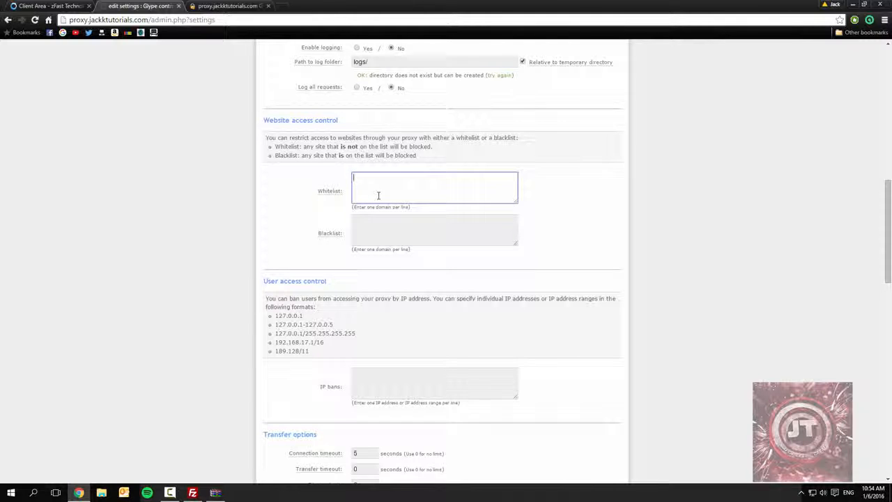
pyautogui.click(370, 236)
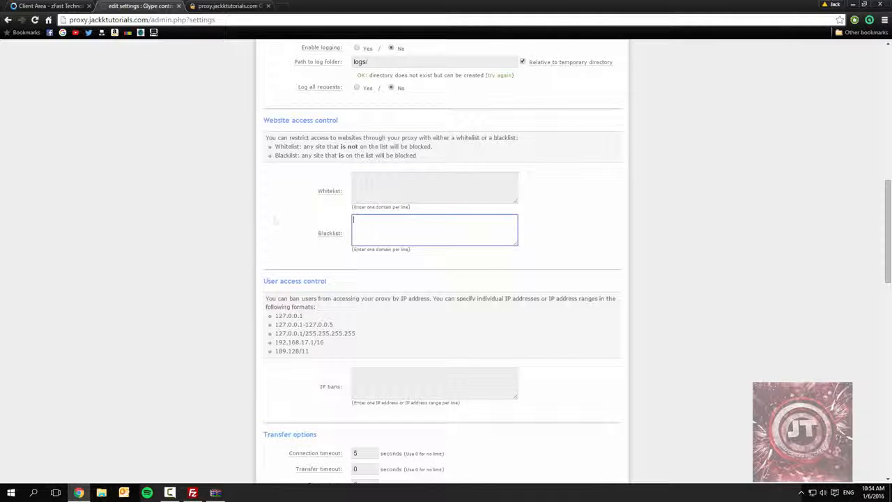
pyautogui.middleClick(142, 258)
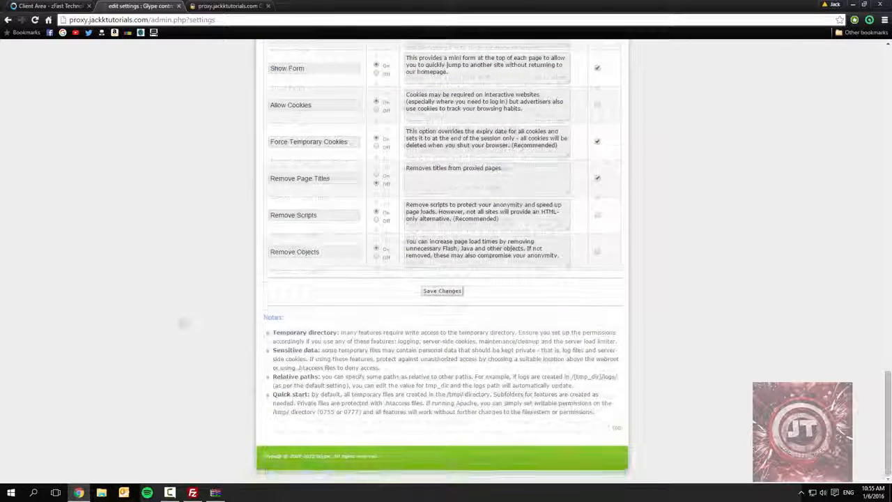
pyautogui.scroll(20, 216, 110)
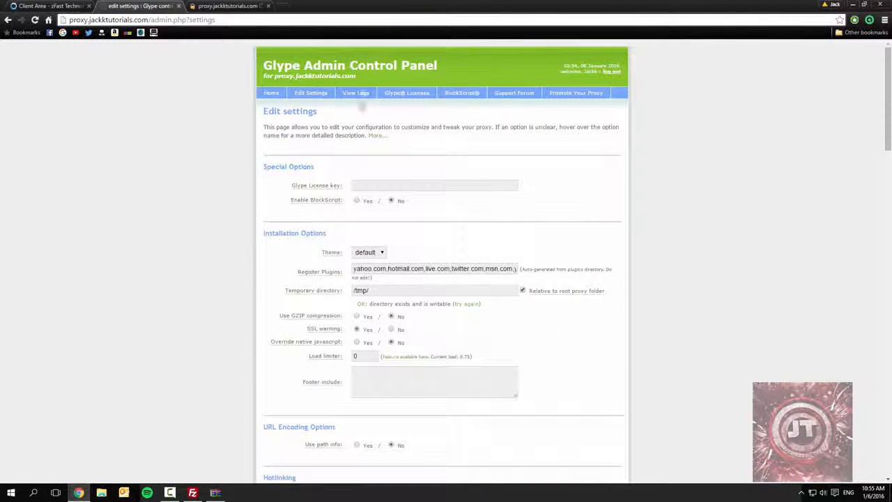
# - Enable logging and the logging of all requests in the proxy settings, keeping the logs/ folder path, and save the changes
pyautogui.click(356, 96)
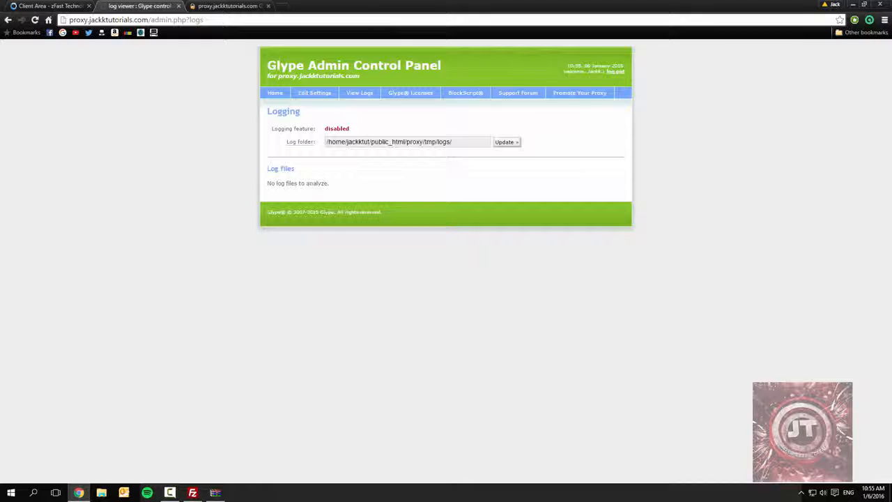
pyautogui.click(314, 96)
pyautogui.scroll(-4, 225, 303)
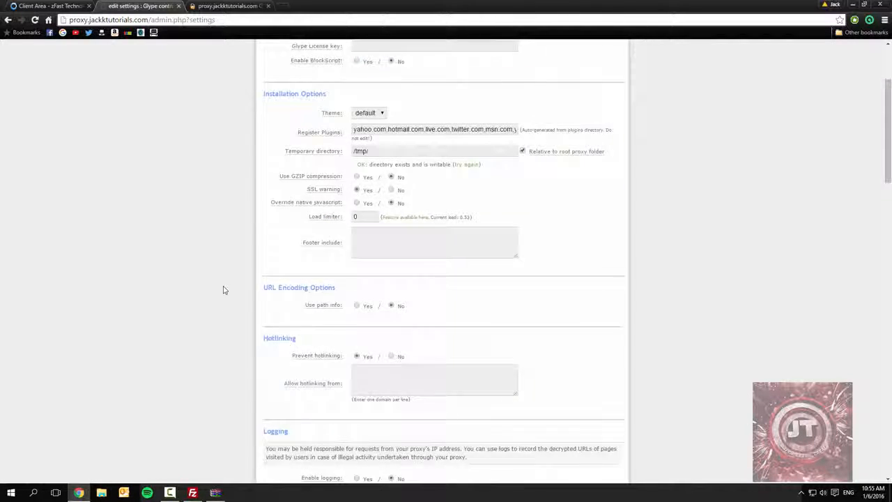
pyautogui.scroll(-3, 225, 291)
pyautogui.click(356, 248)
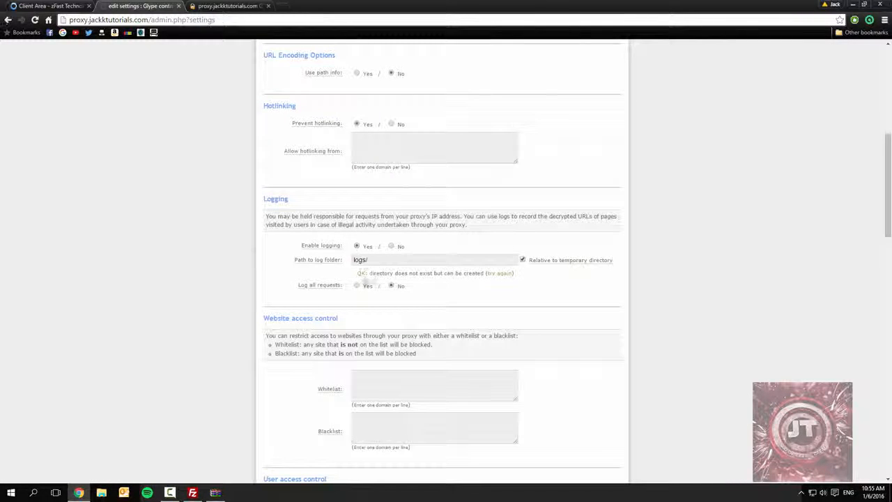
pyautogui.scroll(-18, 177, 283)
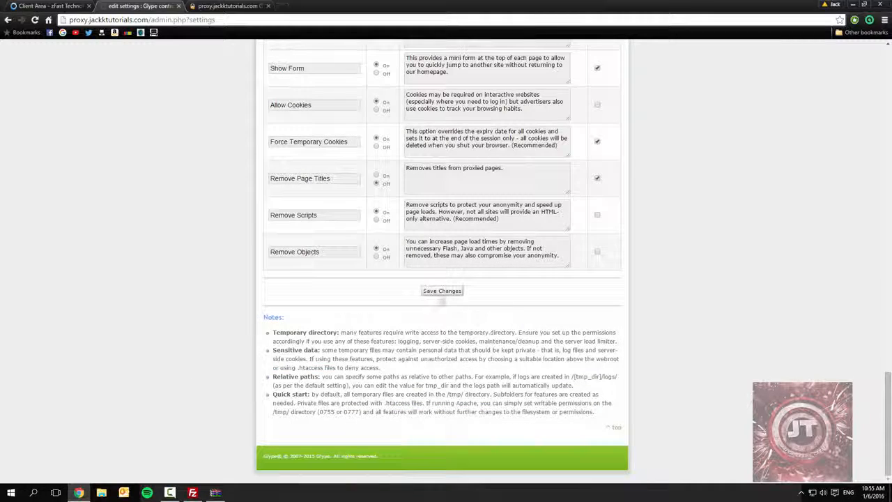
pyautogui.click(442, 291)
# - Load youtube.com through the proxy and refresh the remote /proxy folder listing in FileZilla
pyautogui.hotkey('ctrl', 'Tab')
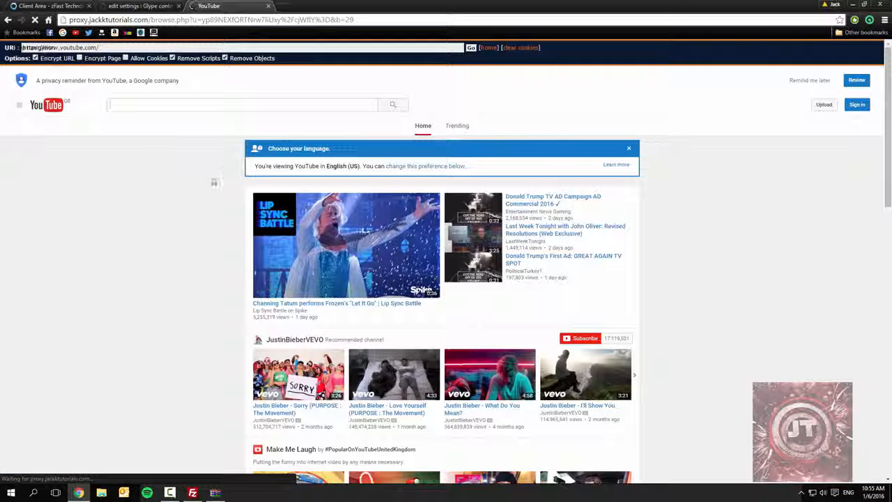
pyautogui.click(134, 6)
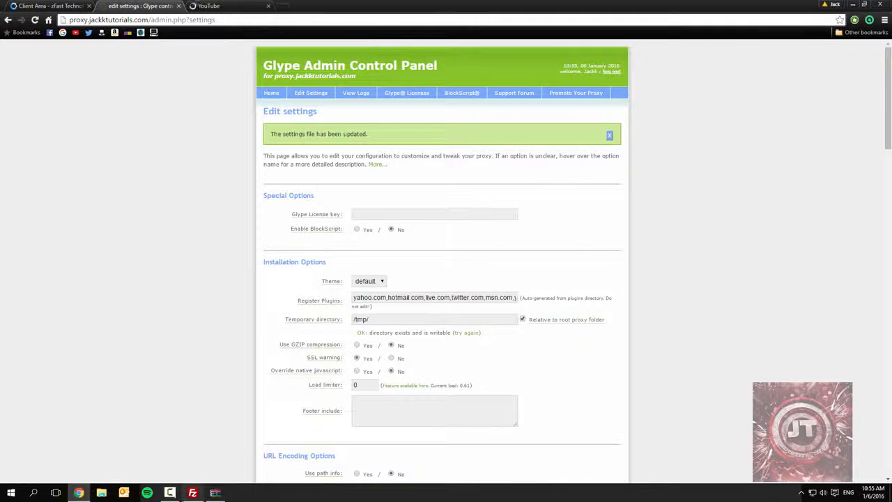
pyautogui.click(192, 493)
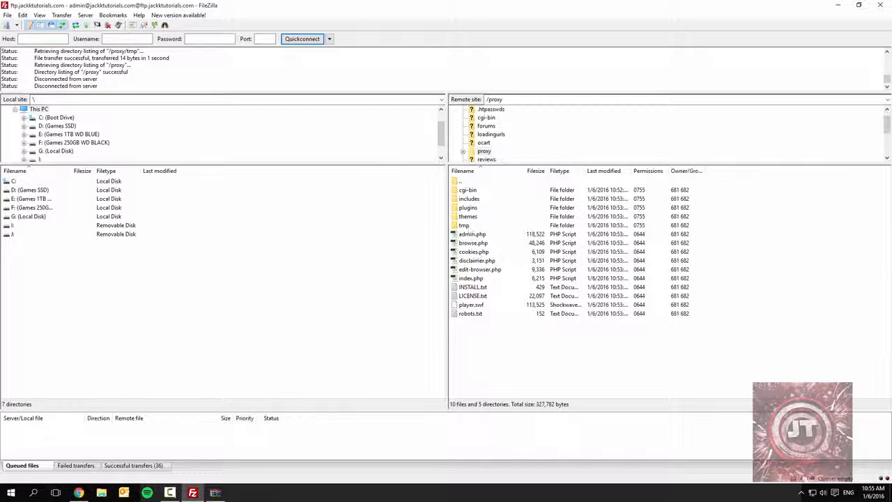
pyautogui.press('F5')
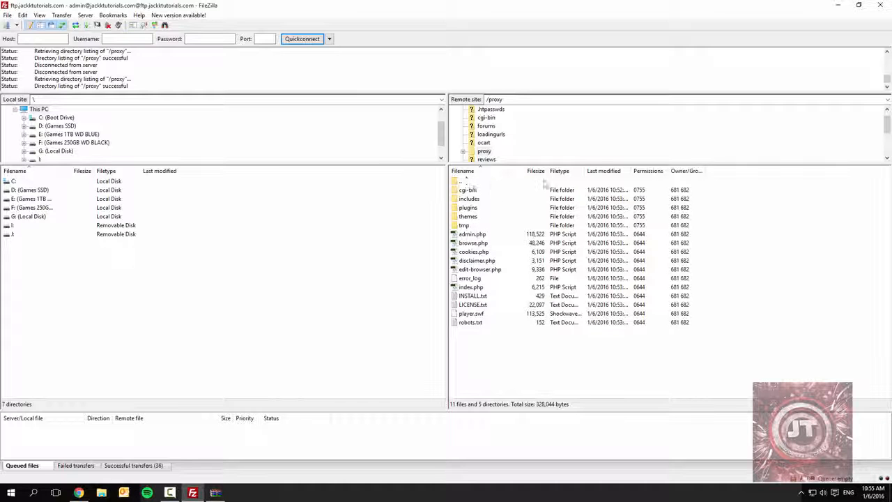
pyautogui.click(836, 5)
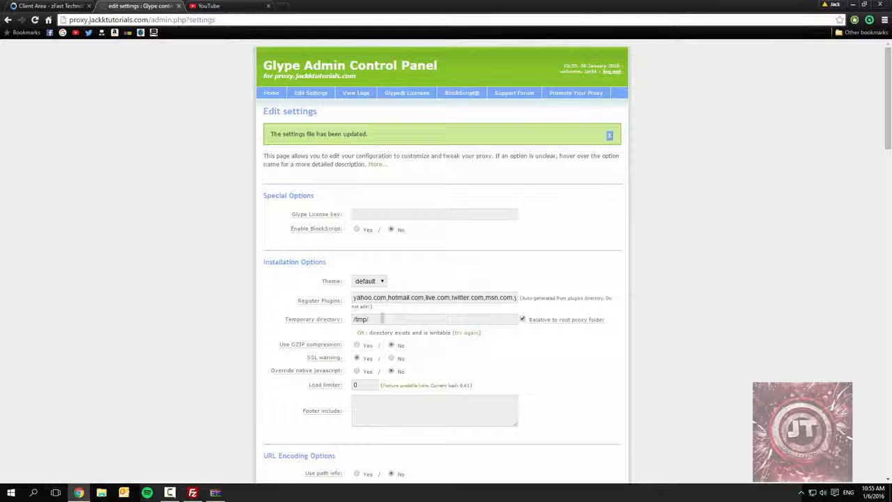
# - Recheck the logs/ folder path in the Logging settings and refresh FileZilla's remote /proxy listing again
pyautogui.scroll(-6, 177, 297)
pyautogui.click(370, 244)
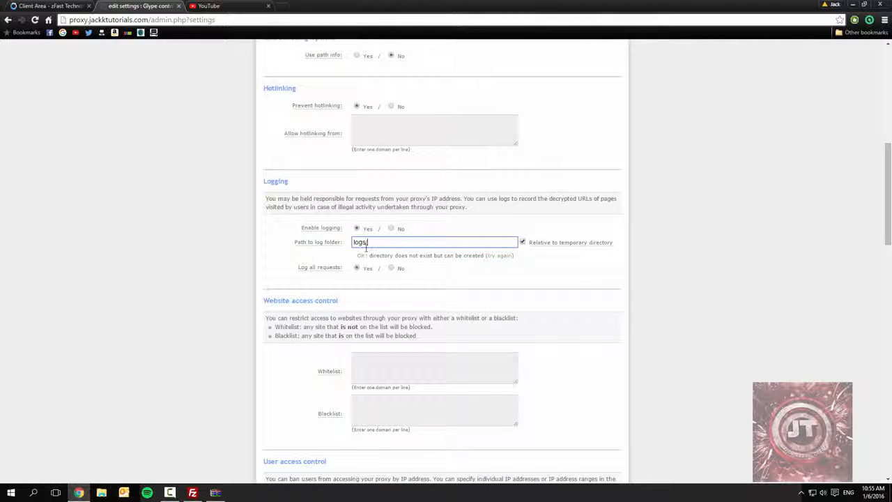
pyautogui.click(500, 257)
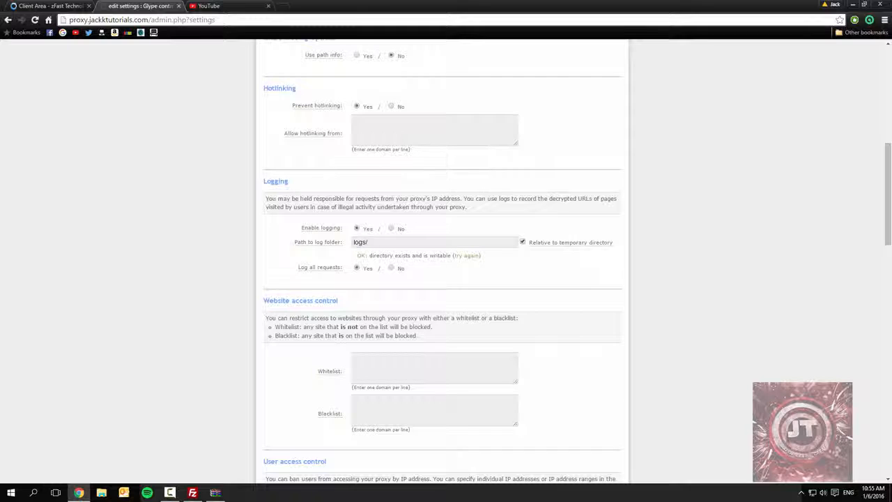
pyautogui.click(193, 493)
pyautogui.press('F5')
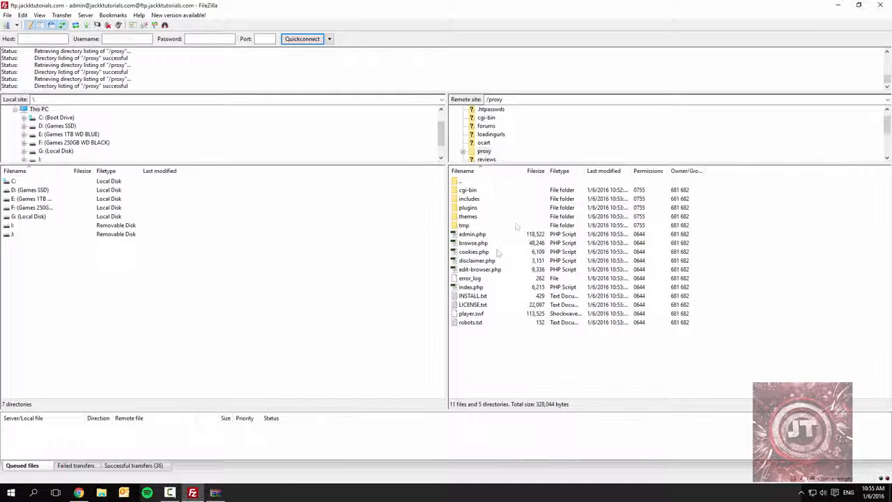
pyautogui.click(835, 5)
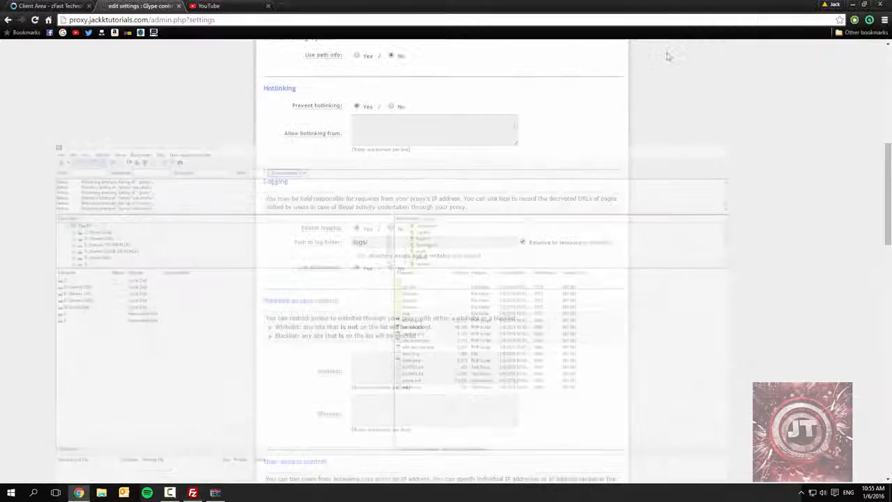
# - Switch to FileZilla, browse to /proxy/tmp/logs on the server and open 2016-01-06.log for viewing
pyautogui.scroll(-1, 461, 342)
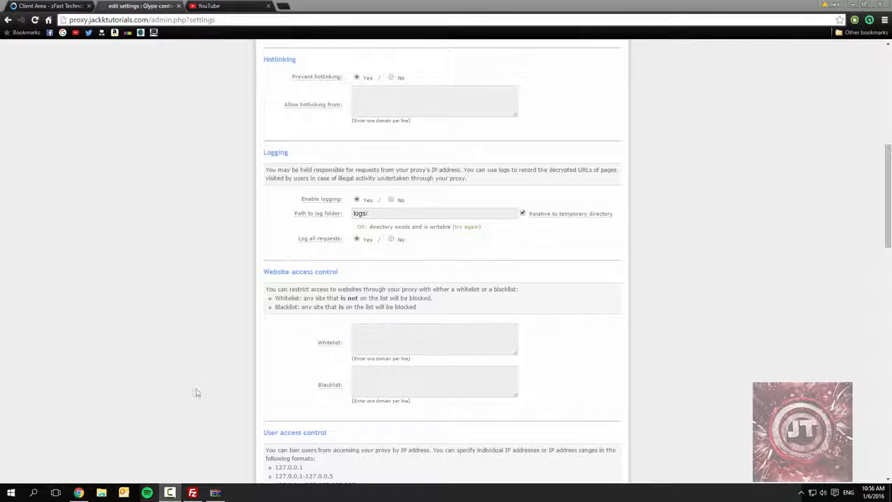
pyautogui.click(191, 493)
pyautogui.doubleClick(476, 184)
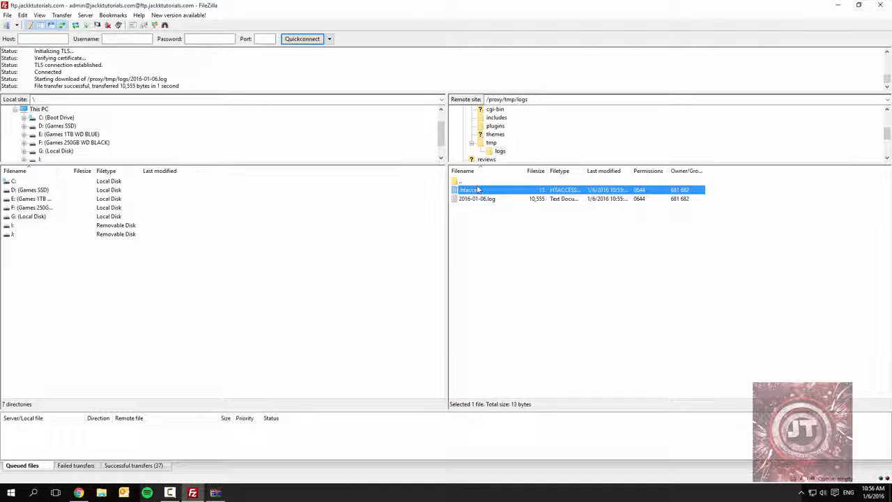
pyautogui.doubleClick(475, 184)
pyautogui.doubleClick(464, 225)
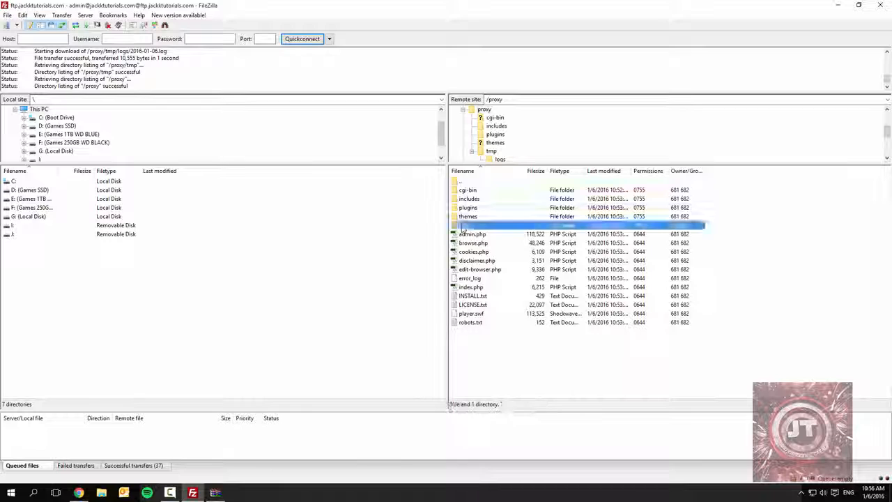
pyautogui.doubleClick(473, 190)
pyautogui.click(472, 198)
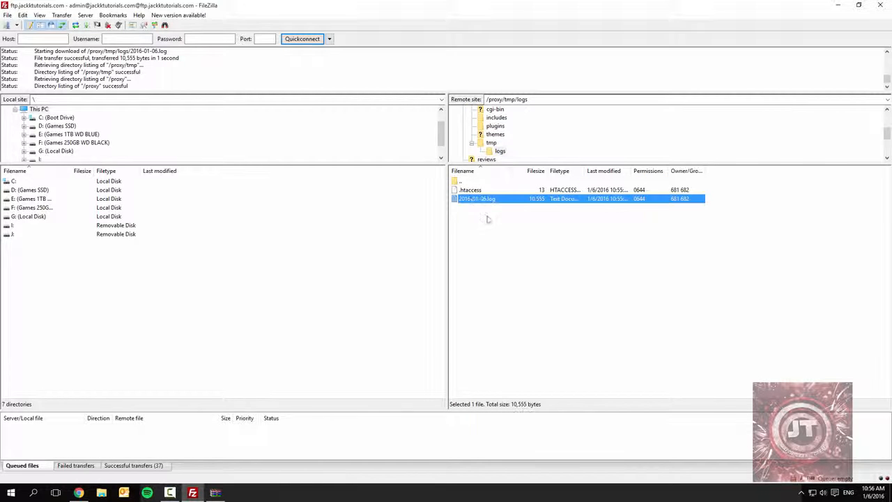
pyautogui.rightClick(491, 202)
pyautogui.click(507, 224)
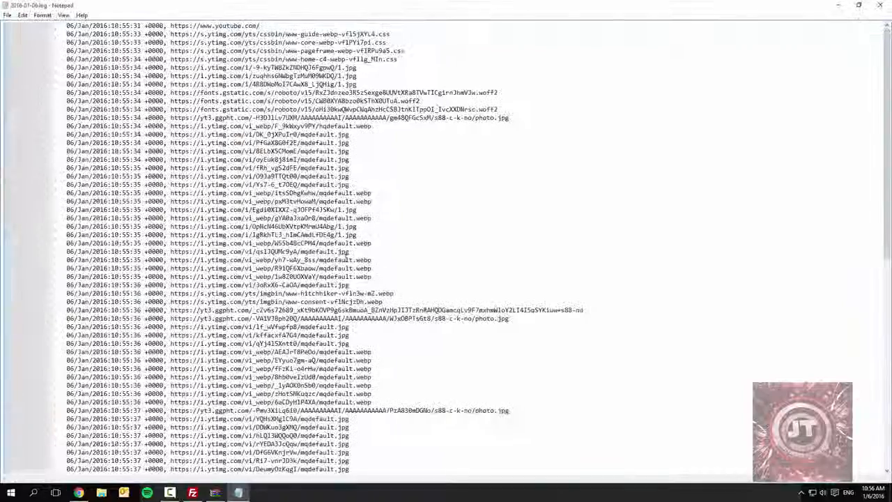
# - Examine the timestamped URLs recorded throughout the log file, close it and return to the browser
pyautogui.scroll(-10, 348, 252)
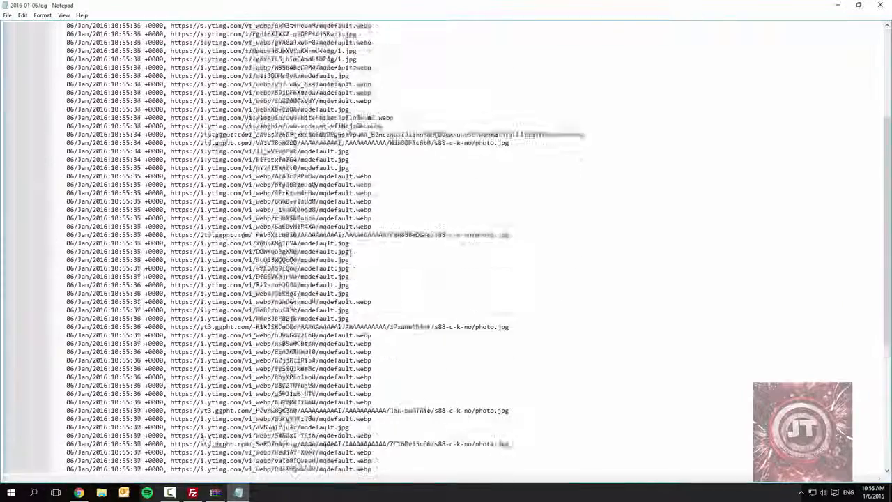
pyautogui.scroll(16, 348, 252)
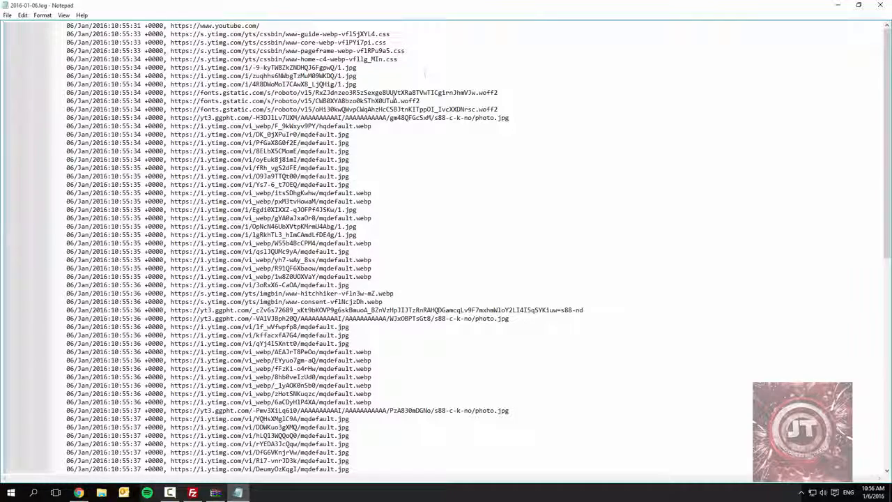
pyautogui.moveTo(171, 28); pyautogui.dragTo(415, 401)
pyautogui.scroll(-4, 414, 404)
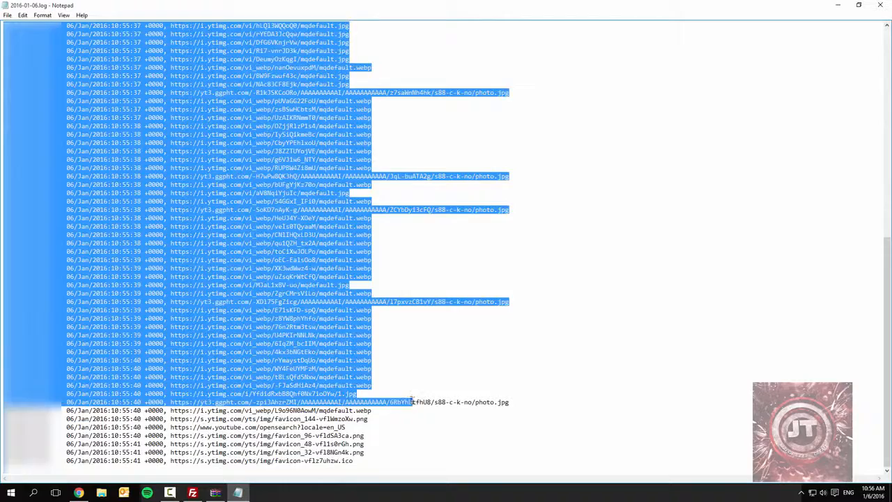
pyautogui.click(411, 384)
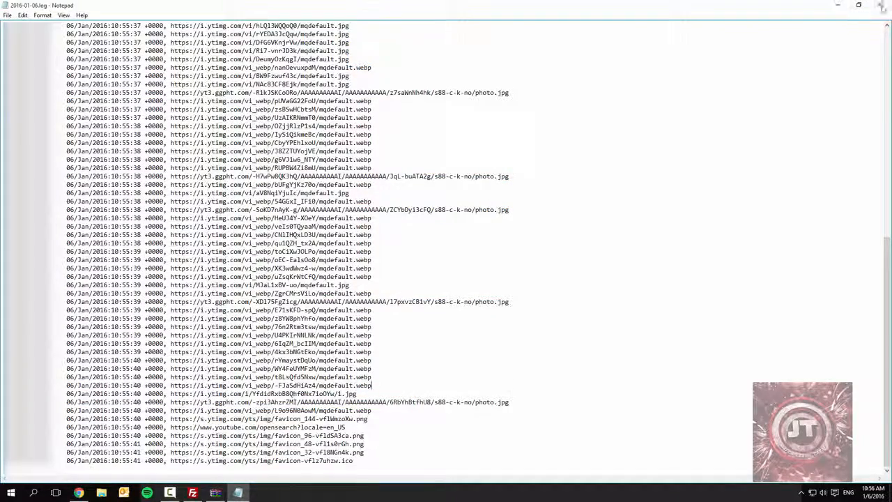
pyautogui.click(876, 5)
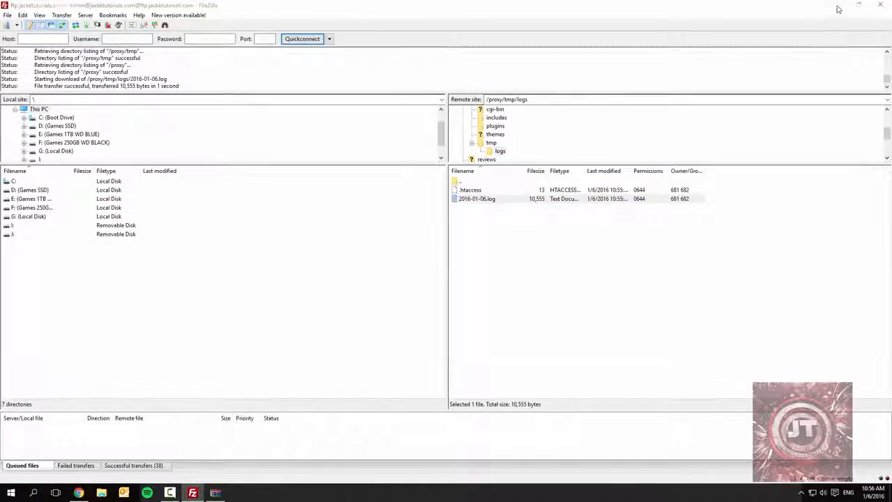
pyautogui.click(838, 5)
# - Search the web for "glype themes" in a new browser tab
pyautogui.scroll(6, 149, 313)
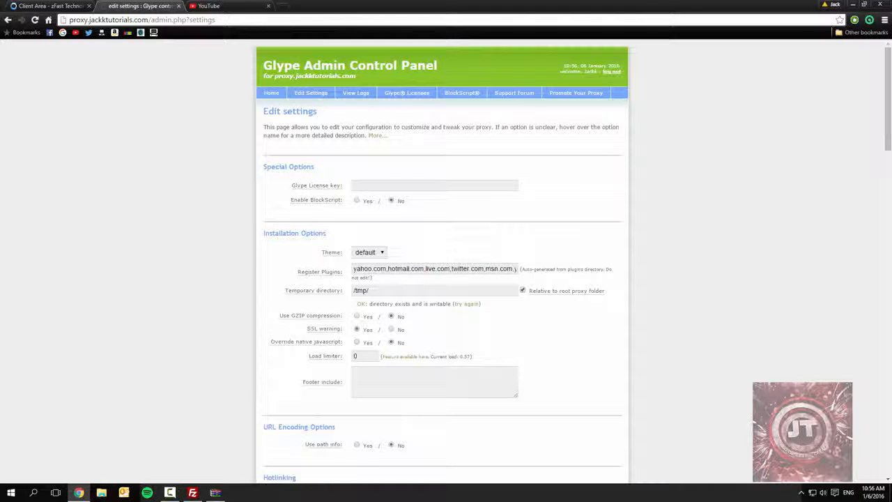
pyautogui.click(282, 6)
pyautogui.write('glype themes')
pyautogui.press('Return')
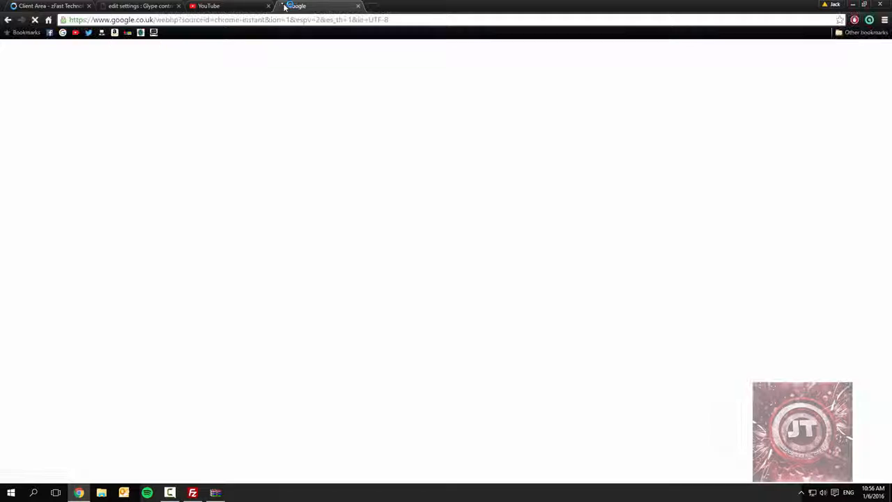
# - Try to open and reload the Glypethemes UK site from the search results, and return to the results
pyautogui.click(115, 124)
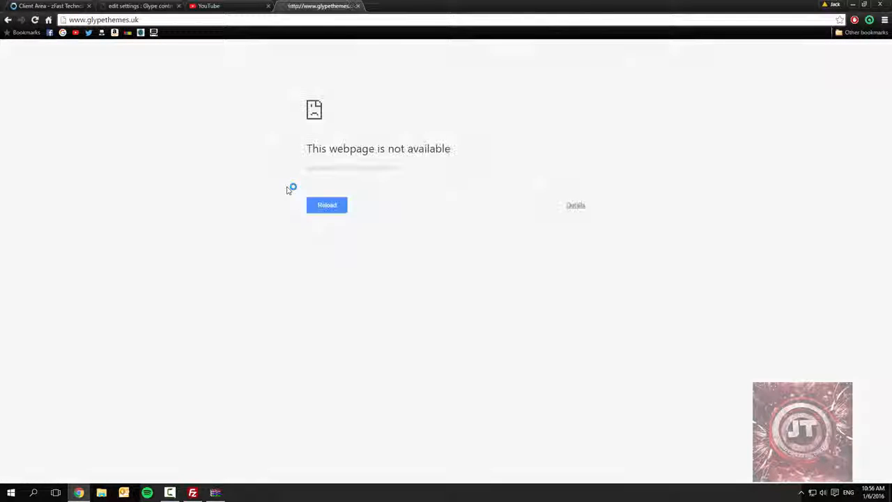
pyautogui.click(337, 212)
pyautogui.click(316, 211)
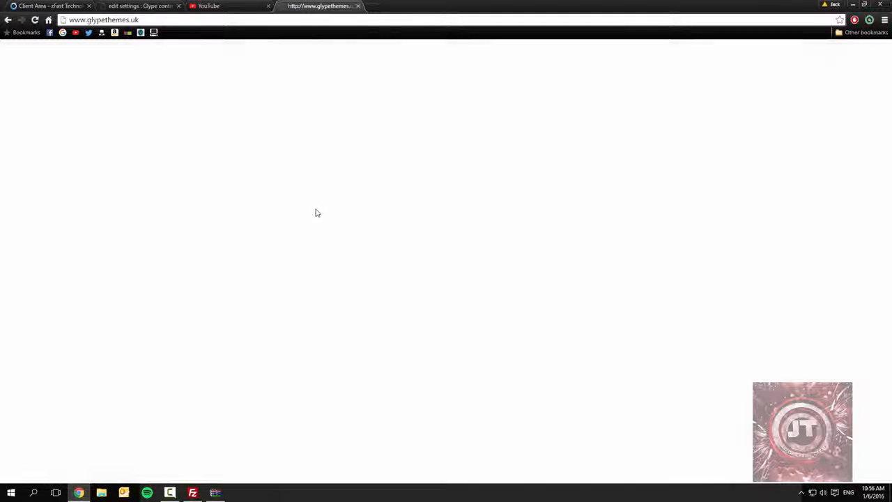
pyautogui.click(316, 212)
pyautogui.click(316, 214)
pyautogui.click(9, 20)
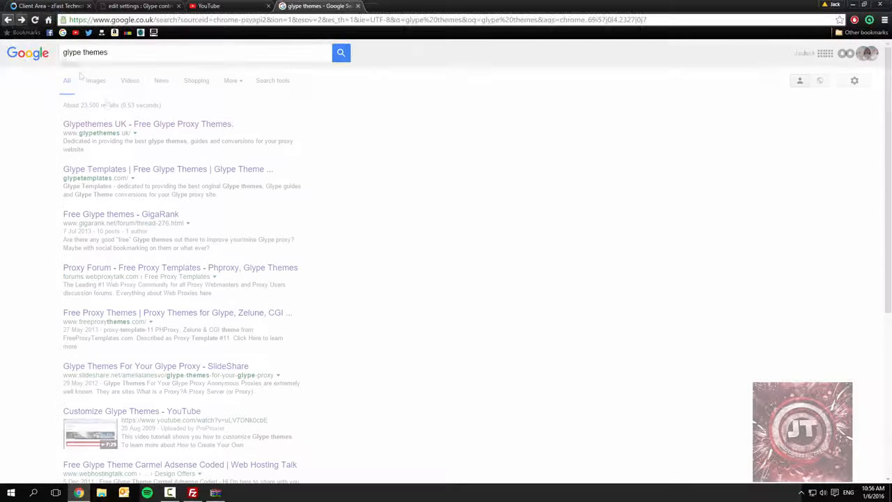
# - Browse the Glype Templates site's Glype Themes section and its news about new themes, and return to the search results
pyautogui.click(147, 173)
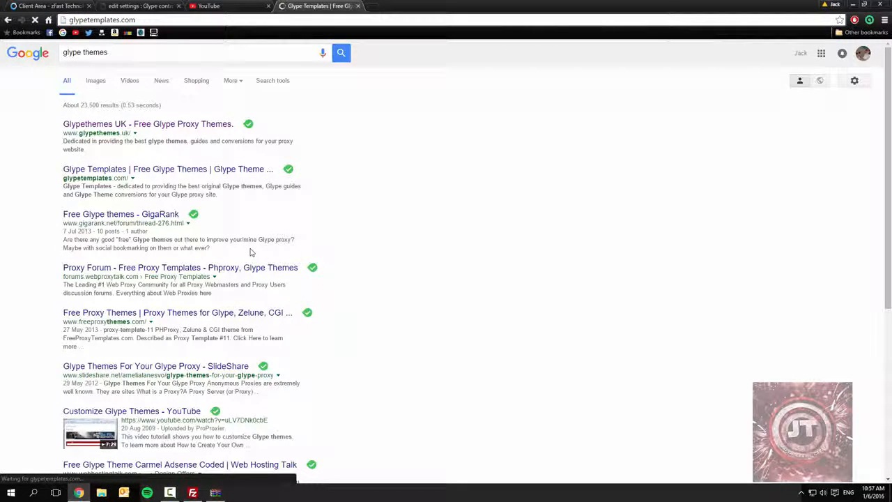
pyautogui.scroll(-3, 146, 265)
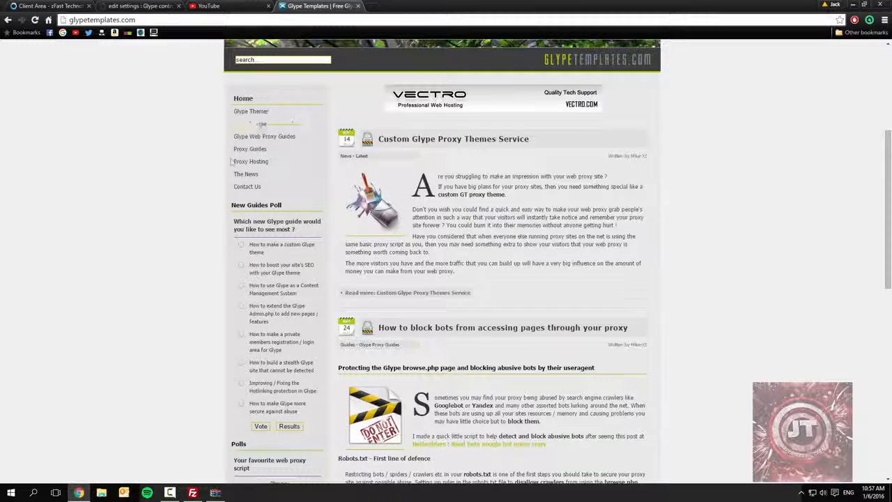
pyautogui.click(252, 111)
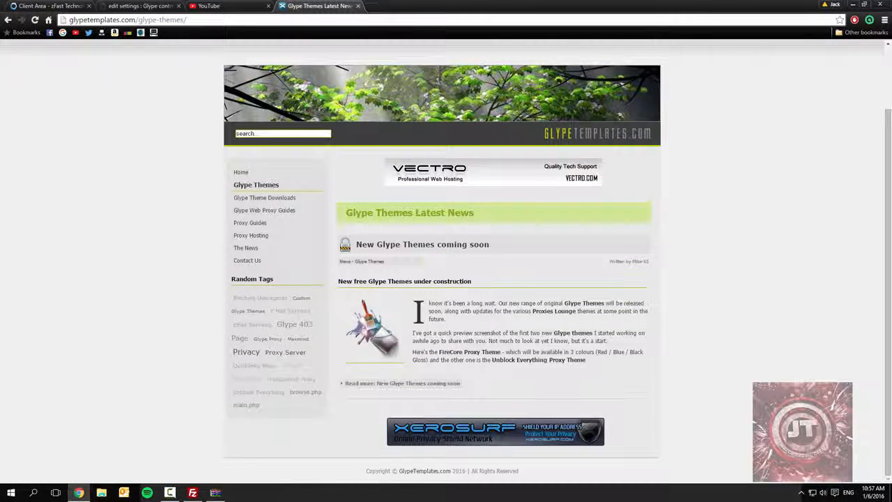
pyautogui.click(394, 245)
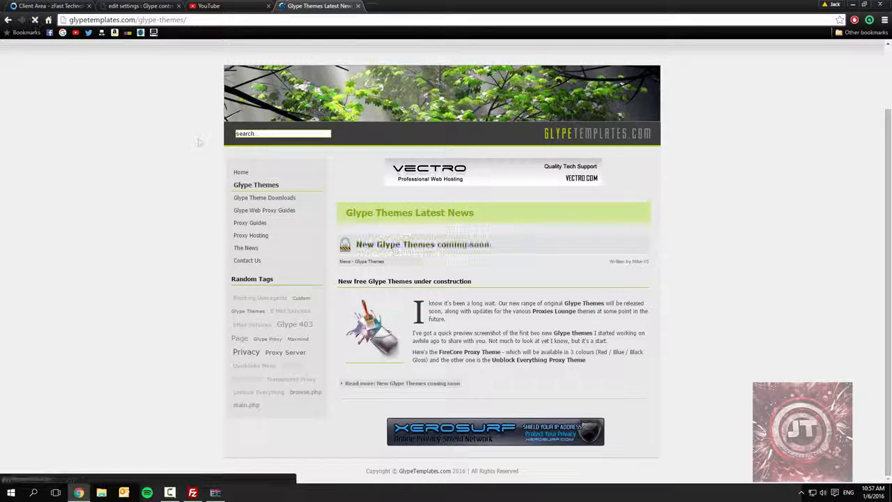
pyautogui.click(7, 20)
pyautogui.click(8, 20)
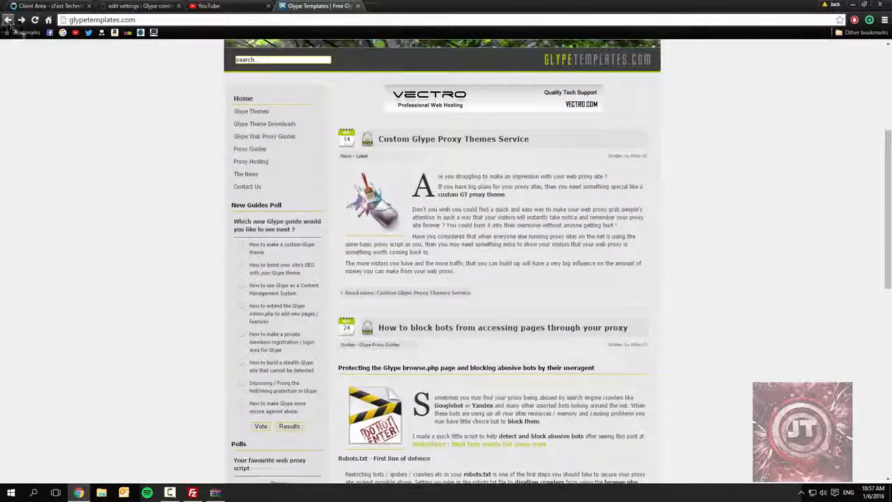
pyautogui.click(8, 19)
# - Open the GigaRank forum thread on free Glype themes and read its first posts
pyautogui.click(143, 214)
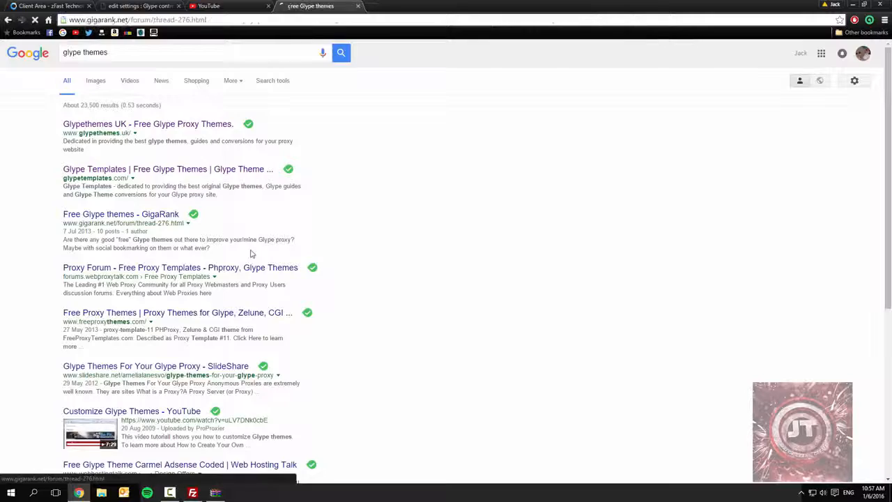
pyautogui.scroll(-2, 143, 266)
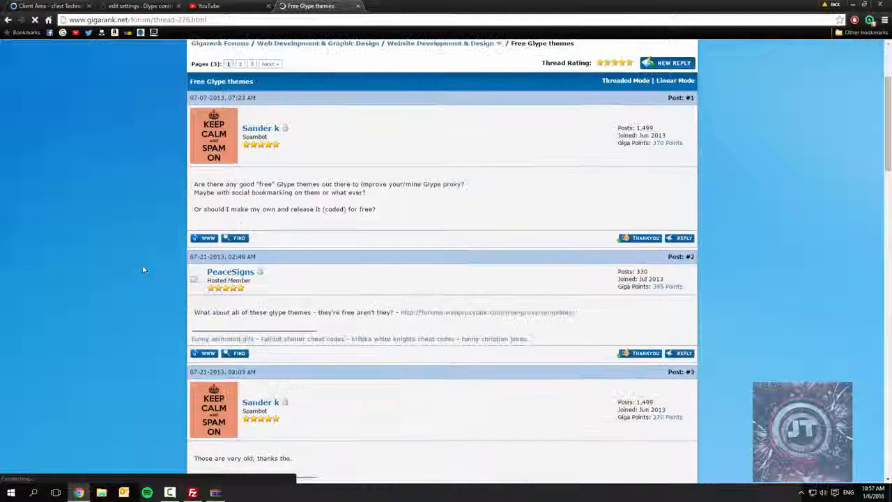
# - Return to the search results and try again to load the Glypethemes UK site
pyautogui.click(9, 19)
pyautogui.click(126, 128)
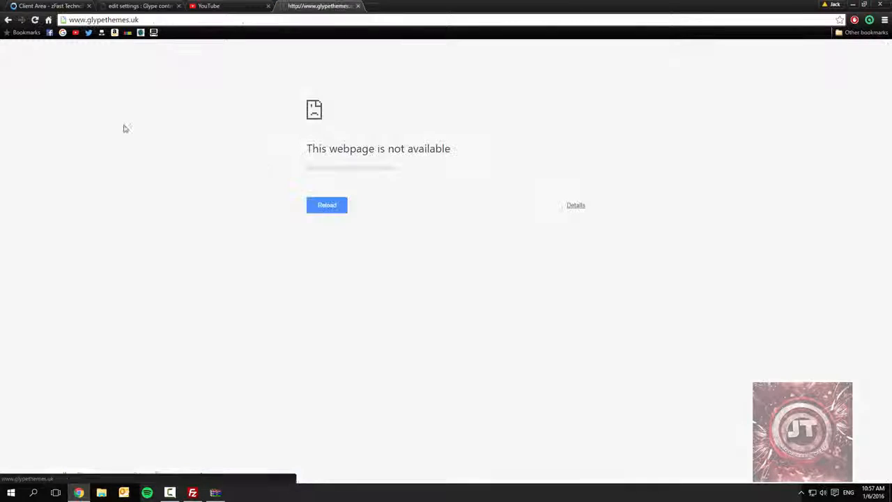
pyautogui.click(336, 208)
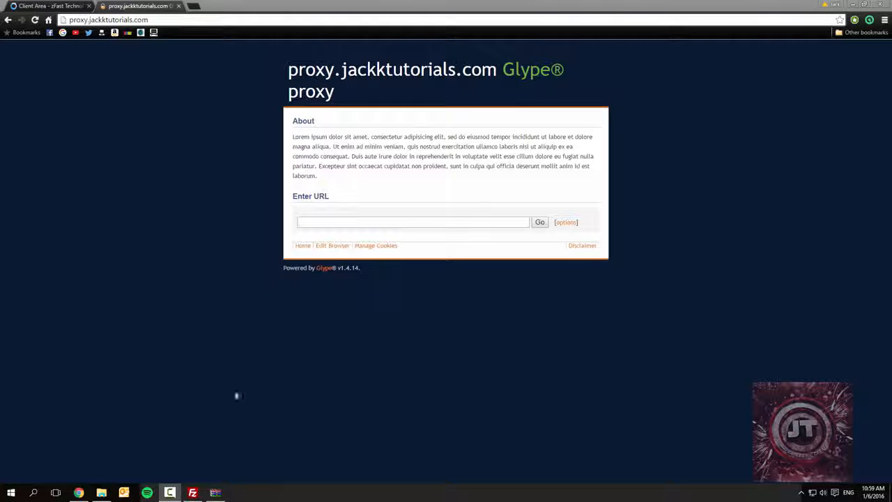
# - Switch to FileZilla and open the themes folder of the remote proxy directory
pyautogui.click(102, 491)
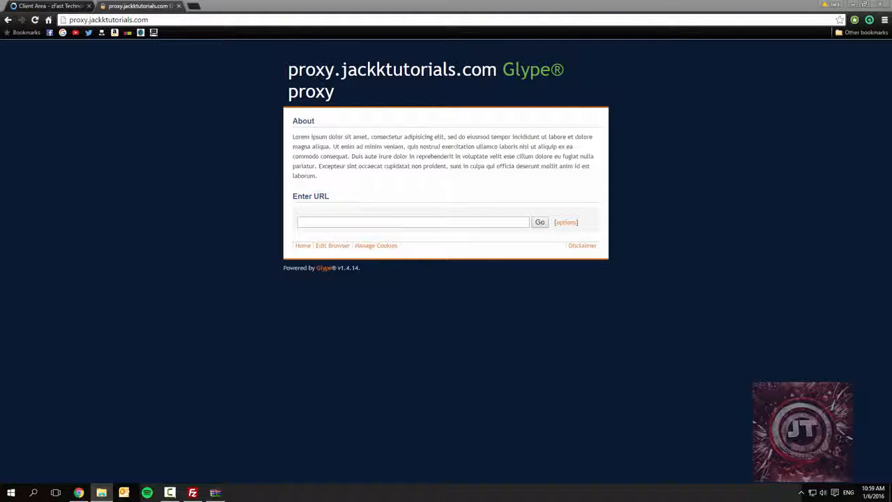
pyautogui.click(412, 222)
pyautogui.click(193, 492)
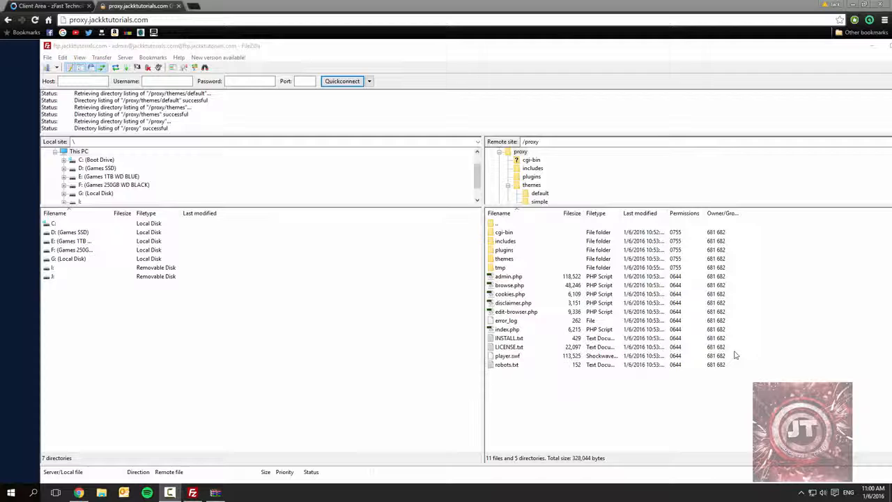
pyautogui.doubleClick(504, 258)
# - Switch back to Chrome and open the Edit Settings page of the proxy's admin control panel
pyautogui.click(149, 6)
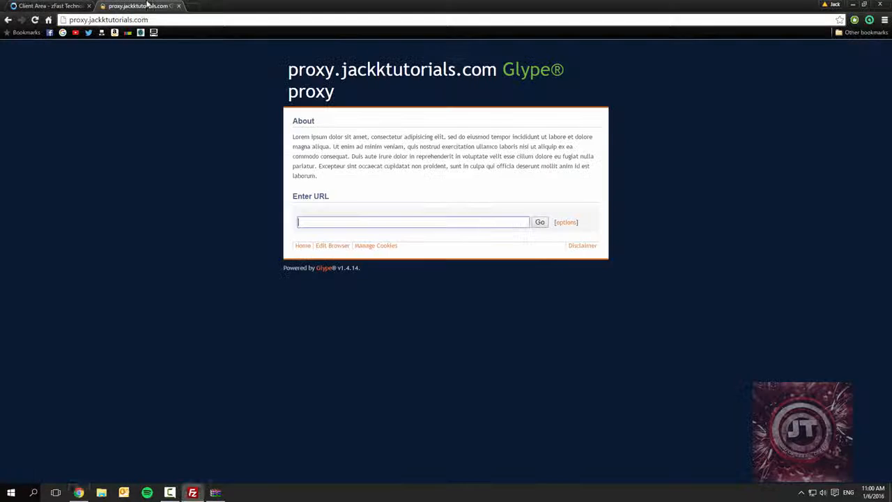
pyautogui.click(28, 6)
pyautogui.click(163, 4)
pyautogui.click(161, 20)
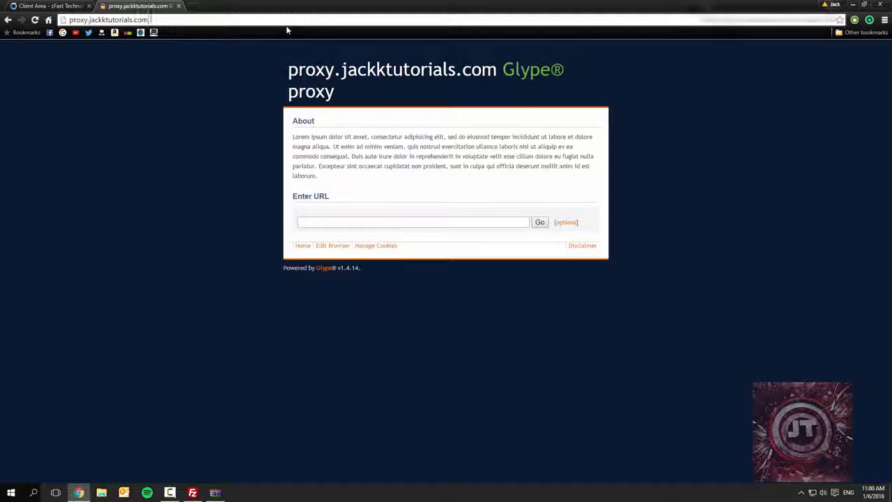
pyautogui.write('/admi')
pyautogui.press('Down')
pyautogui.press('Return')
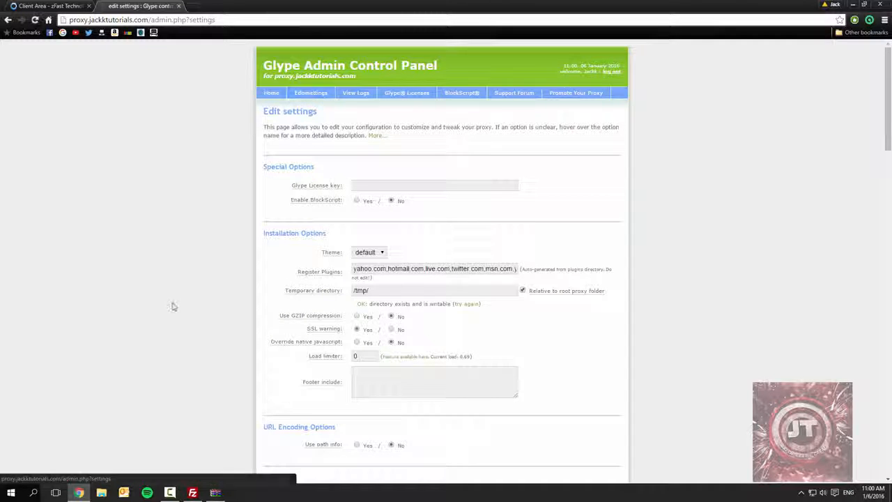
# - Download config.php from the remote default theme folder to the desktop with FileZilla and open it in Notepad++
pyautogui.click(193, 492)
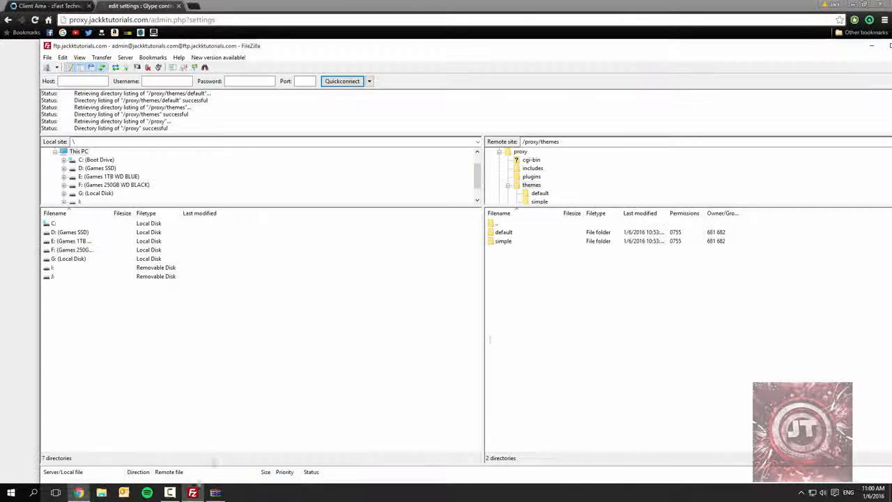
pyautogui.doubleClick(509, 232)
pyautogui.moveTo(509, 250); pyautogui.dragTo(558, 248)
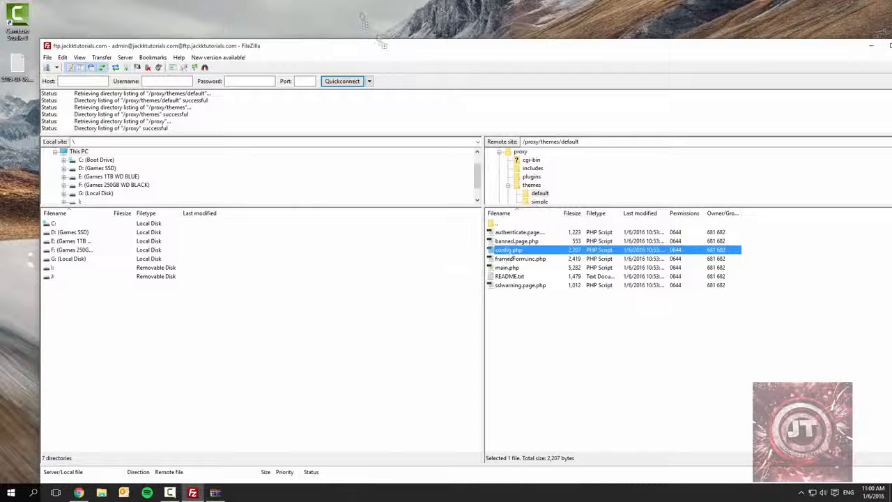
pyautogui.moveTo(259, 49); pyautogui.dragTo(361, 51)
pyautogui.rightClick(19, 110)
pyautogui.click(38, 157)
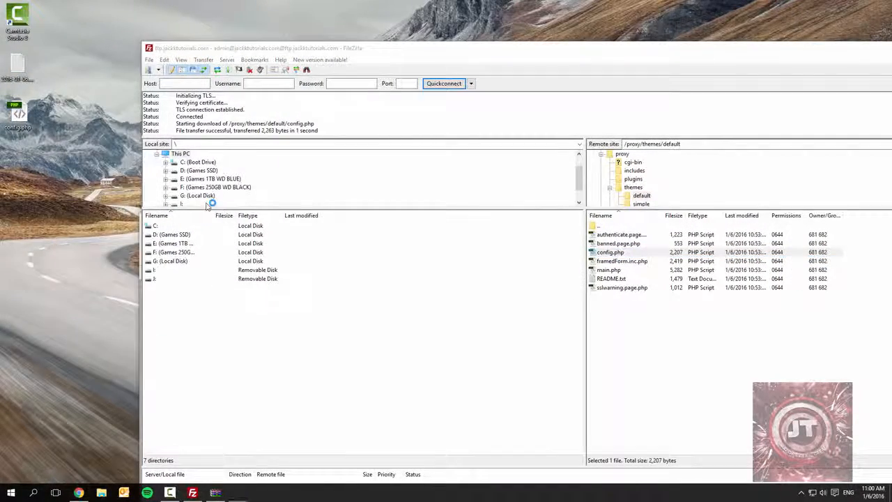
pyautogui.click(508, 273)
# - Examine the config.php entries for site name, meta description, meta keywords, proxy description and the three ad locations
pyautogui.scroll(-2, 446, 251)
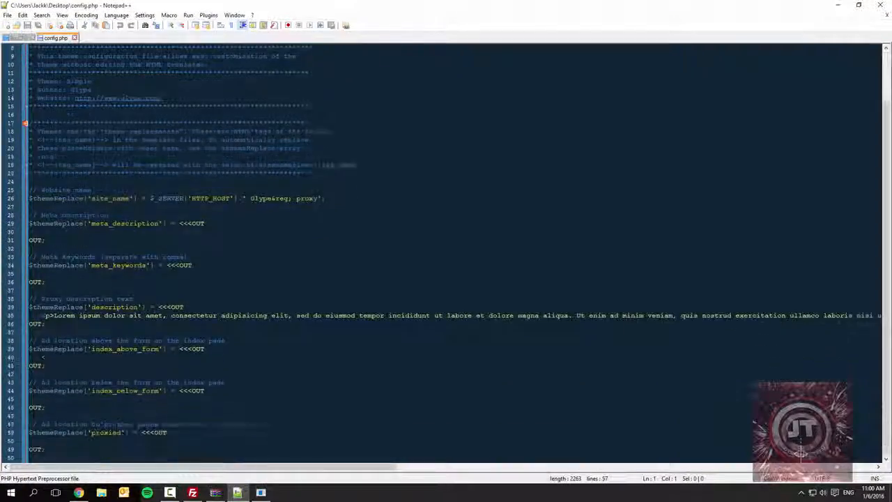
pyautogui.scroll(3, 445, 251)
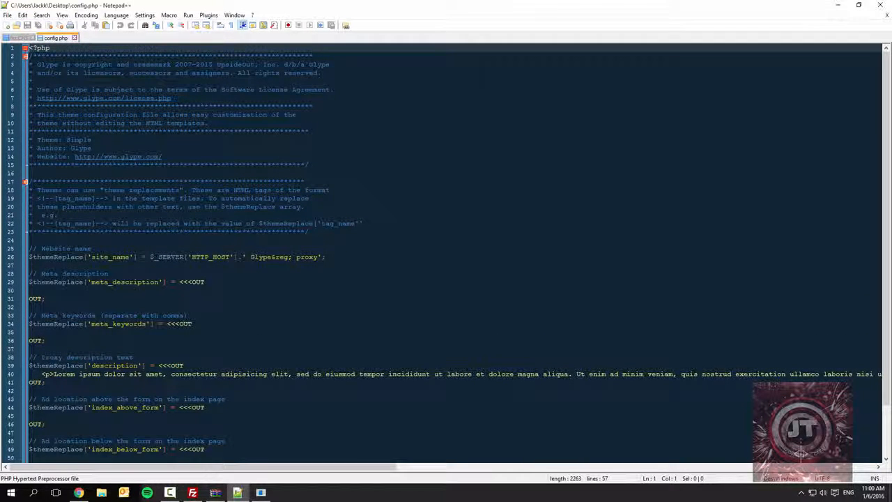
pyautogui.click(264, 256)
pyautogui.click(142, 282)
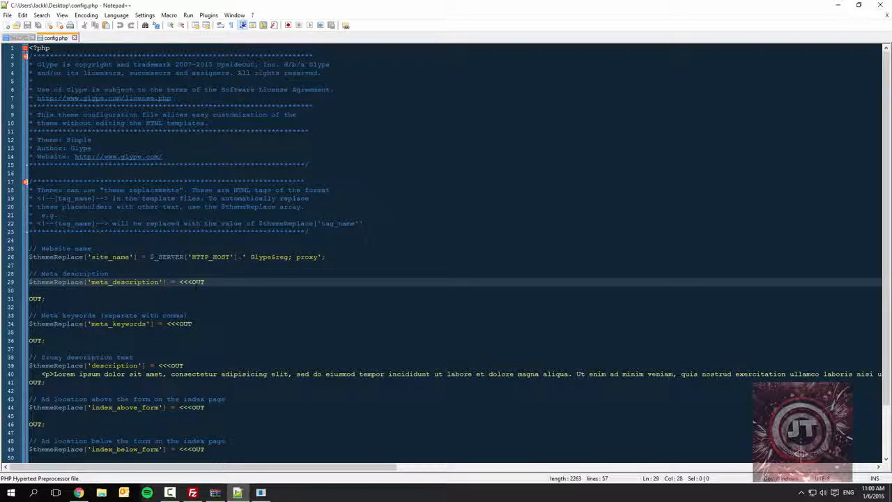
pyautogui.click(145, 323)
pyautogui.scroll(-1, 145, 298)
pyautogui.click(139, 340)
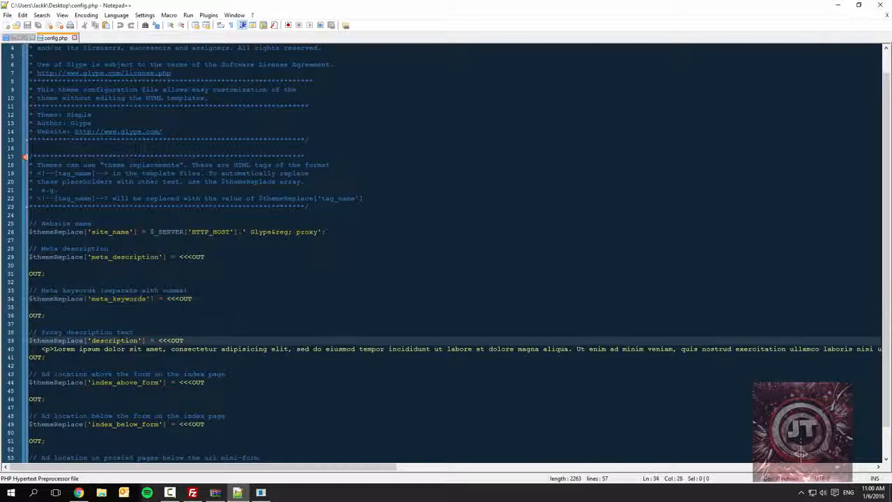
pyautogui.click(134, 382)
pyautogui.scroll(-2, 134, 382)
pyautogui.click(141, 390)
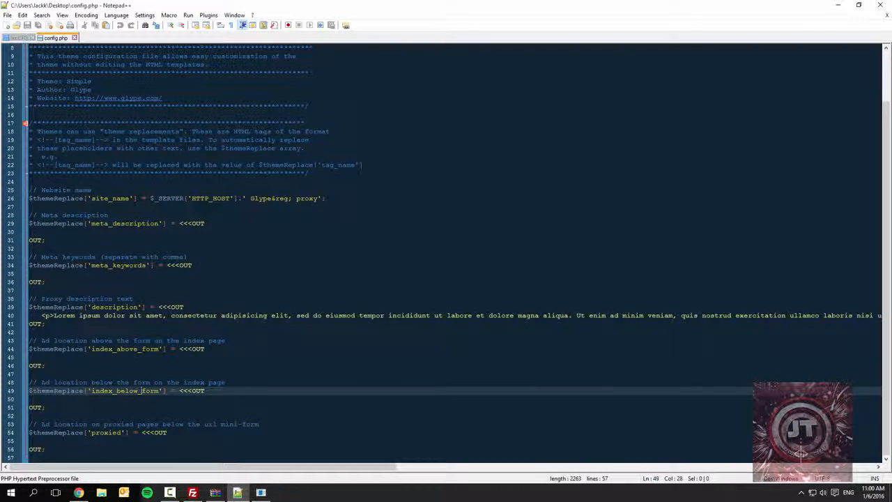
pyautogui.click(116, 432)
pyautogui.scroll(3, 359, 165)
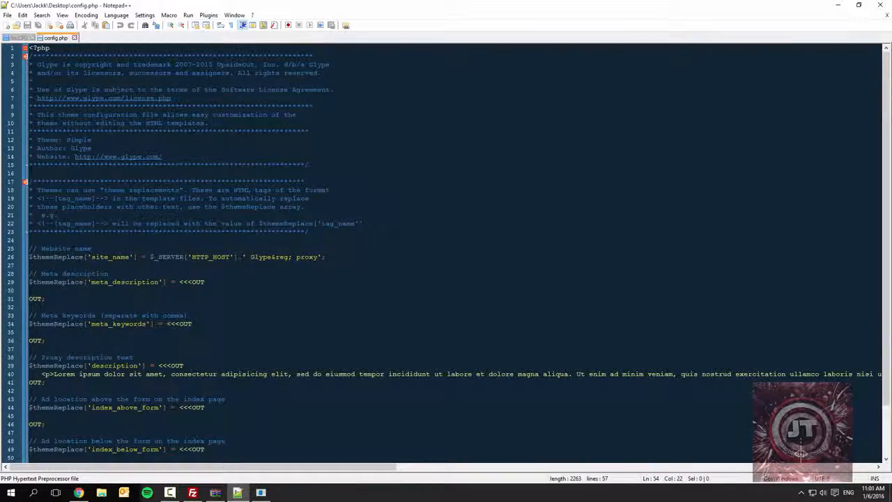
# - Replace the "Glype&reg; proxy" text in the site_name value with "Proxy | JackkTutorials"
pyautogui.moveTo(250, 256); pyautogui.dragTo(317, 257)
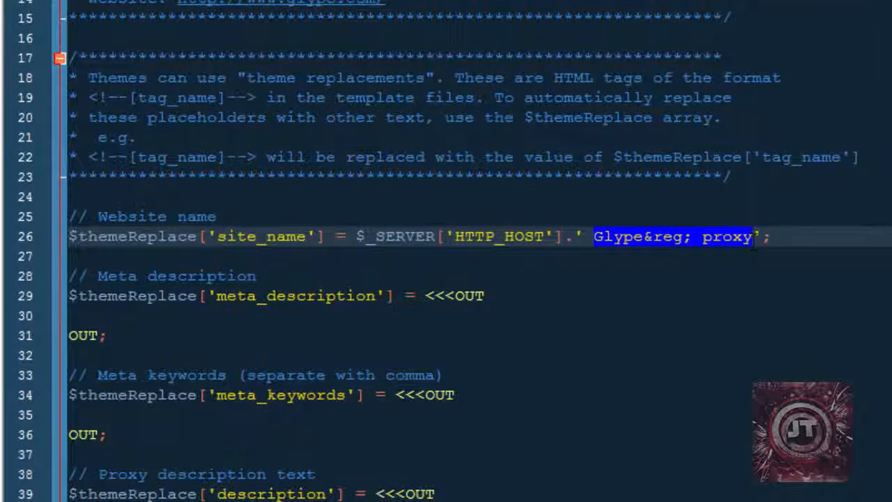
pyautogui.write('JackkTTut')
pyautogui.press('BackSpace')
pyautogui.press('BackSpace')
pyautogui.press('BackSpace')
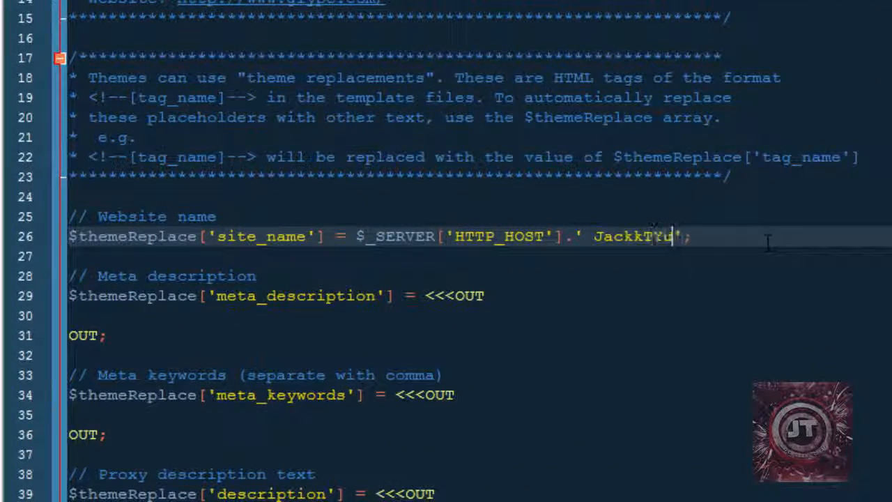
pyautogui.press('BackSpace')
pyautogui.press('BackSpace')
pyautogui.press('BackSpace')
pyautogui.press('BackSpace')
pyautogui.press('BackSpace')
pyautogui.press('BackSpace')
pyautogui.write('Prox')
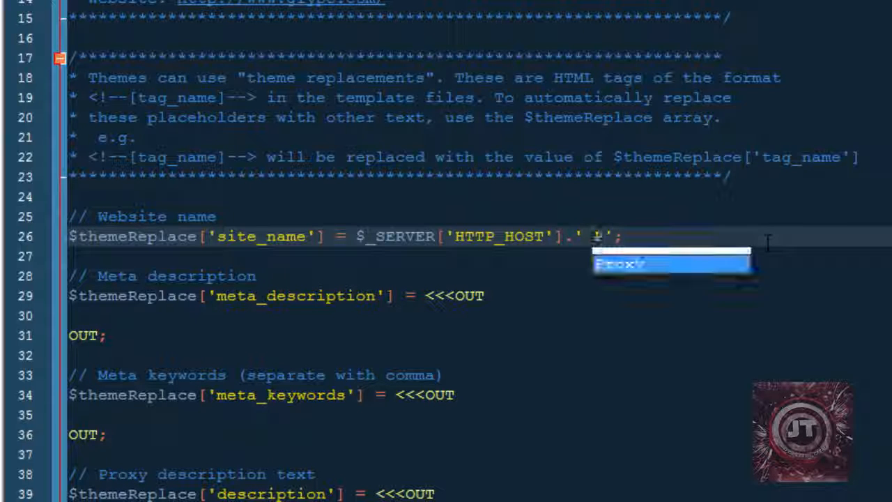
pyautogui.write('y | JackkT')
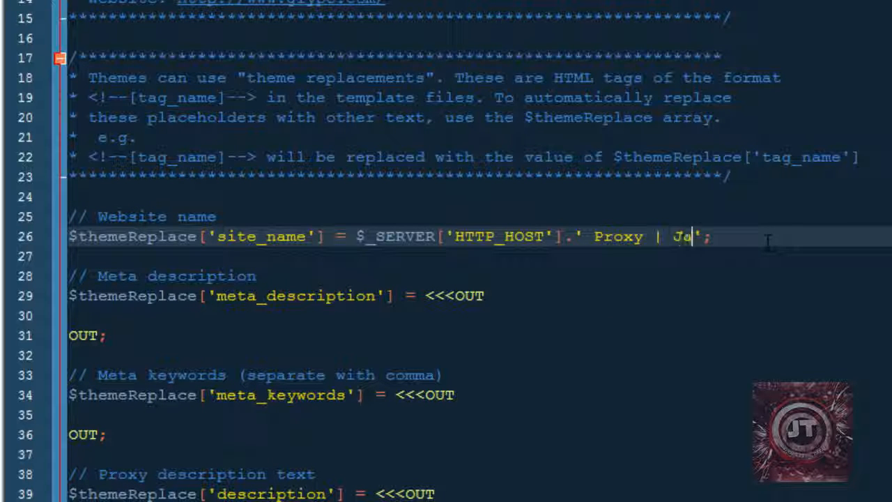
pyautogui.write('utorials')
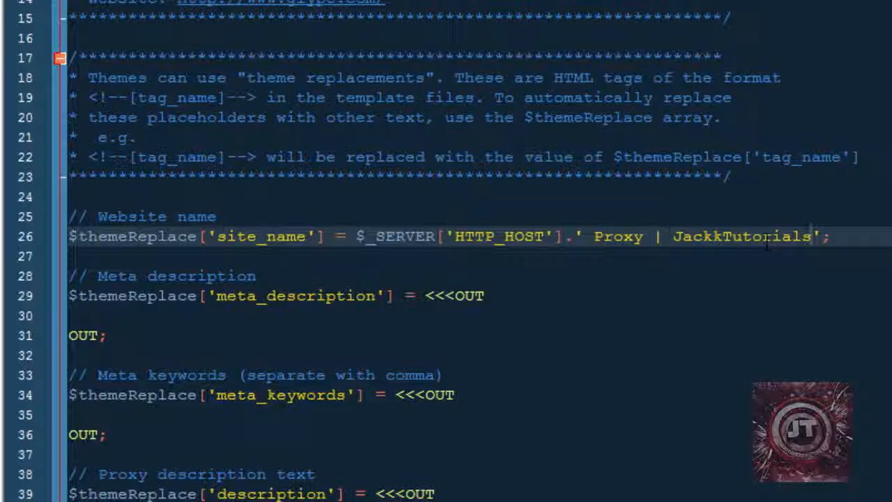
# - Locate the Lorem ipsum description in config.php and compare it with the About text on the proxy's home page in a new browser tab
pyautogui.click(376, 317)
pyautogui.scroll(-2, 376, 317)
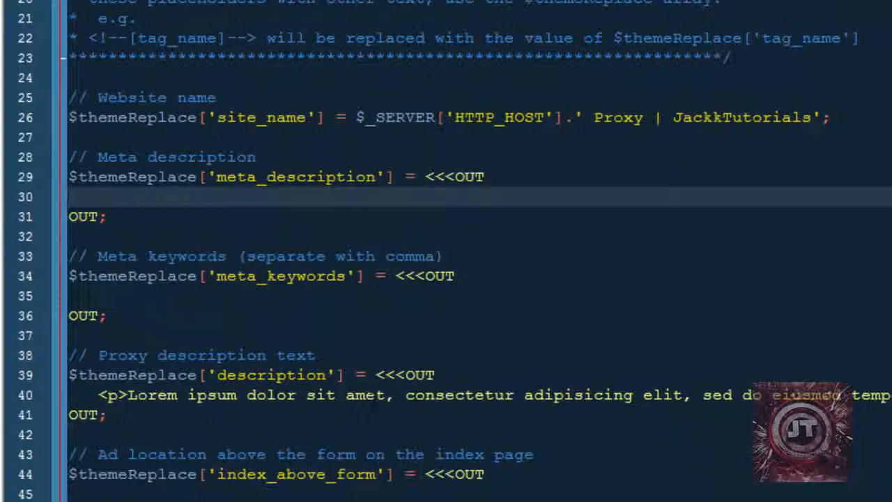
pyautogui.click(263, 395)
pyautogui.moveTo(99, 396); pyautogui.dragTo(777, 324)
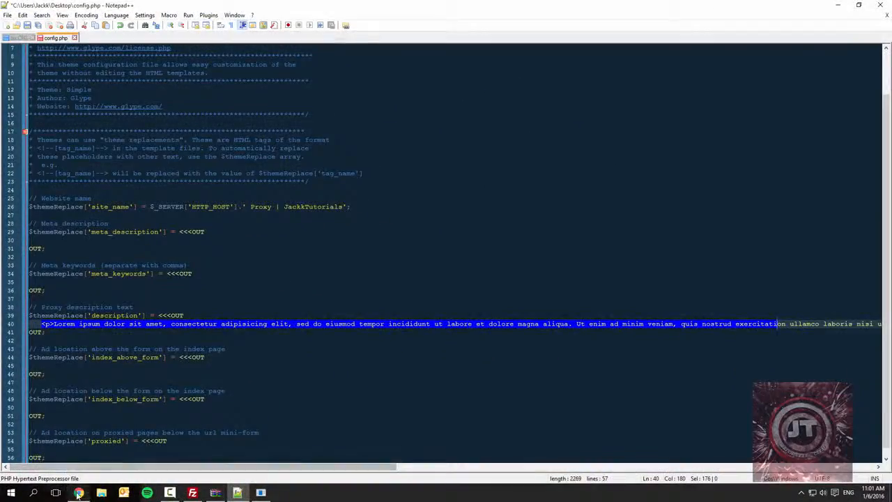
pyautogui.click(78, 493)
pyautogui.click(195, 6)
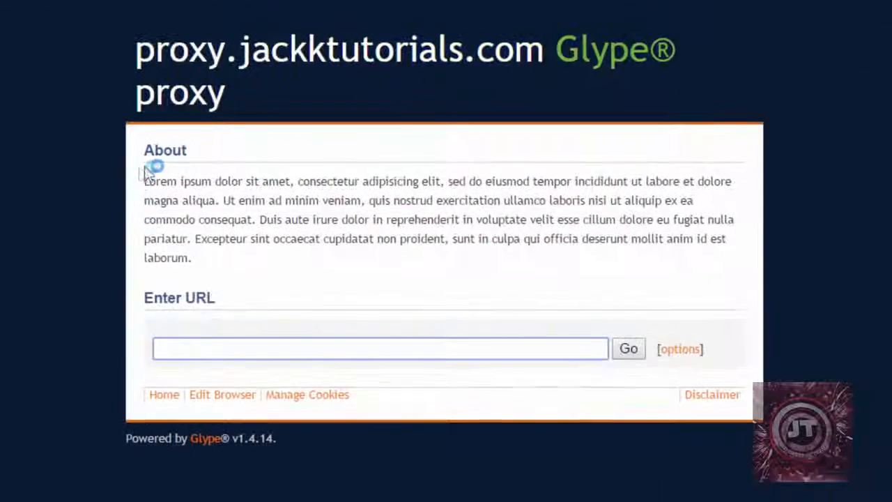
pyautogui.moveTo(146, 179); pyautogui.dragTo(418, 261)
pyautogui.click(432, 279)
pyautogui.click(238, 492)
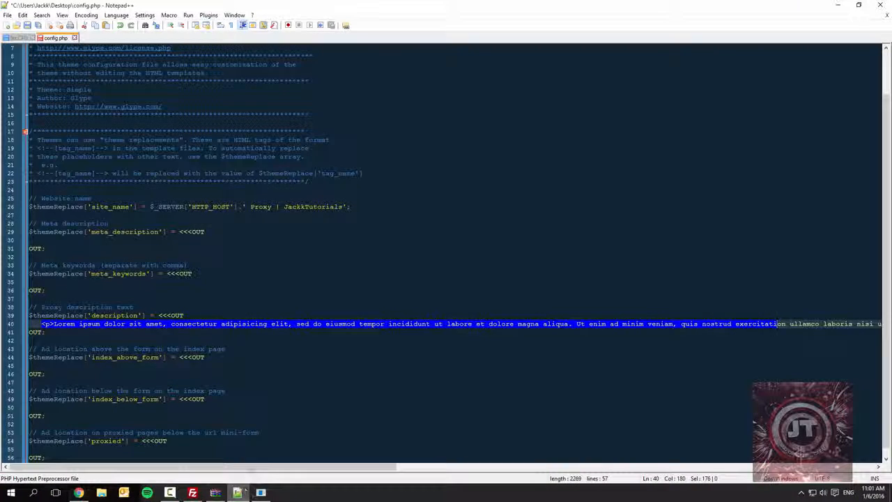
# - Replace the whole Lorem ipsum paragraph of the proxy description with "JackkTutorials Proxy for anonymous browsing" and save config.php
pyautogui.moveTo(265, 467); pyautogui.dragTo(829, 457)
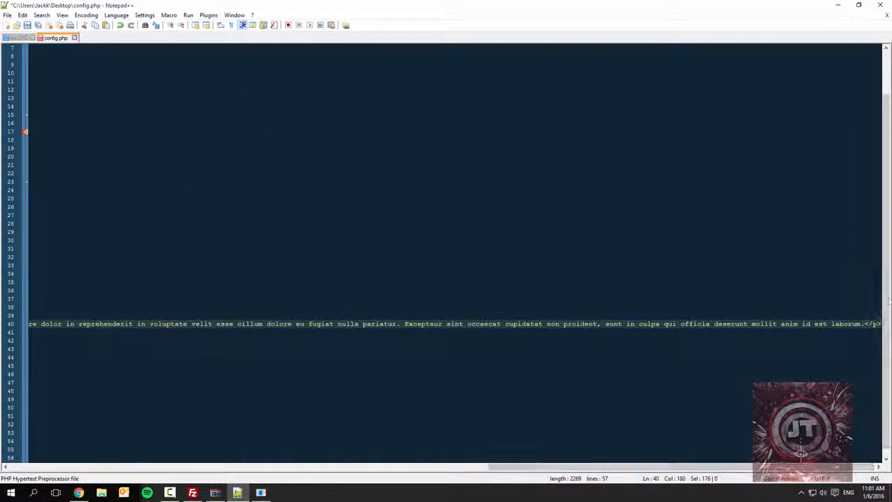
pyautogui.moveTo(880, 323); pyautogui.dragTo(29, 315)
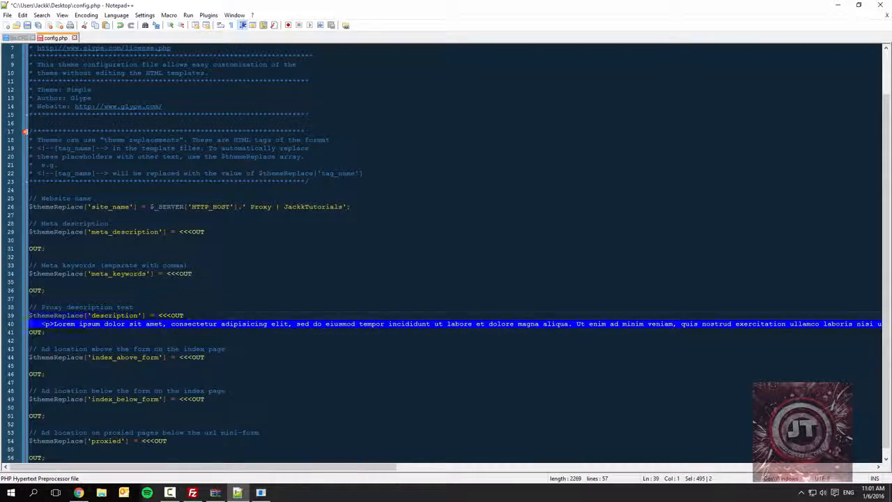
pyautogui.write('JackkTutorials')
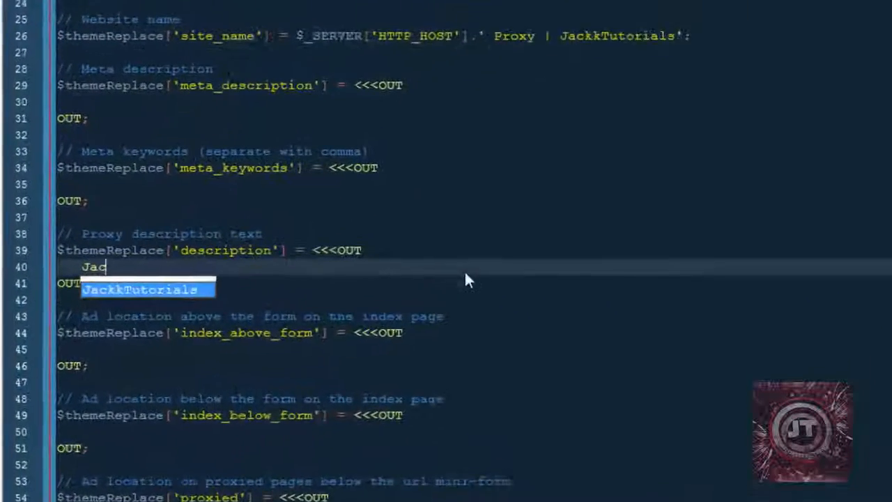
pyautogui.press('Return')
pyautogui.write('Proxy')
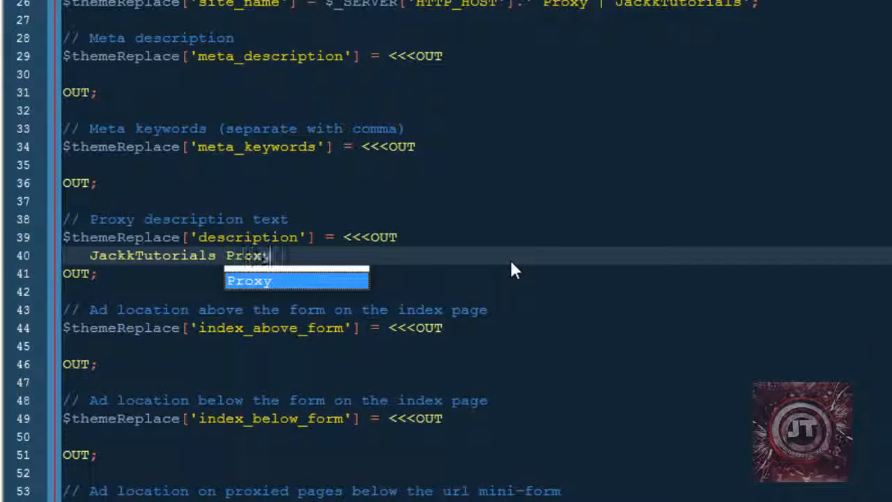
pyautogui.write(' for anonym')
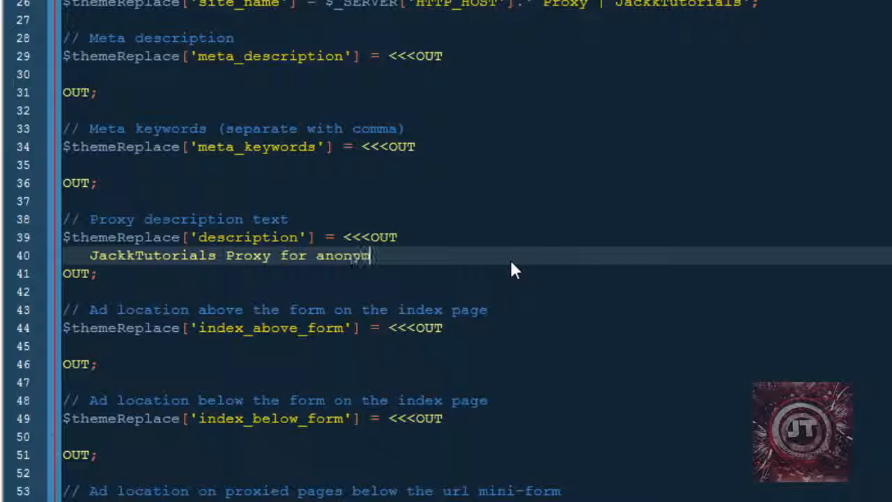
pyautogui.write('ous browsing')
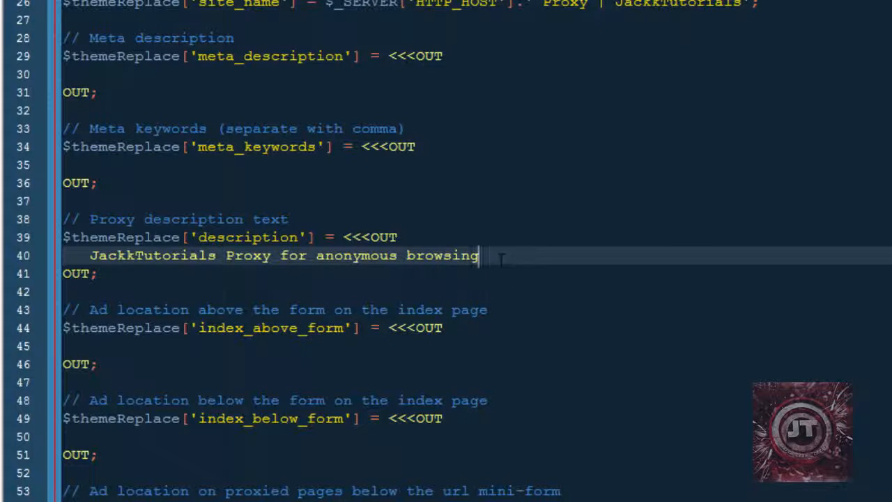
pyautogui.click(493, 330)
pyautogui.scroll(-1, 488, 347)
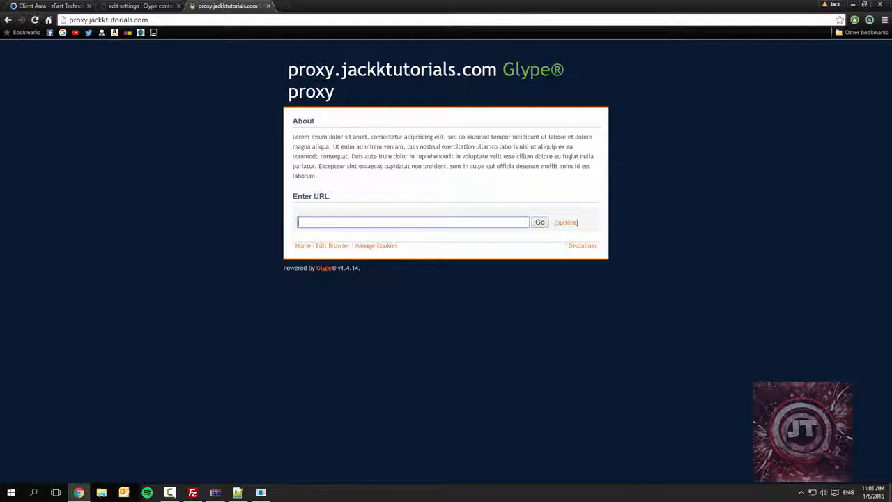
# - Upload the edited config.php from the desktop to /proxy/themes/default in FileZilla, overwriting the existing file
pyautogui.click(851, 4)
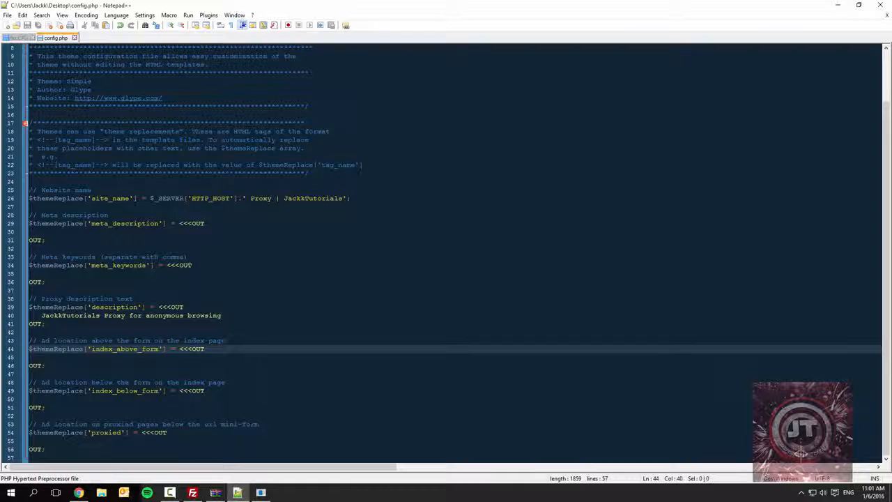
pyautogui.click(835, 4)
pyautogui.click(512, 275)
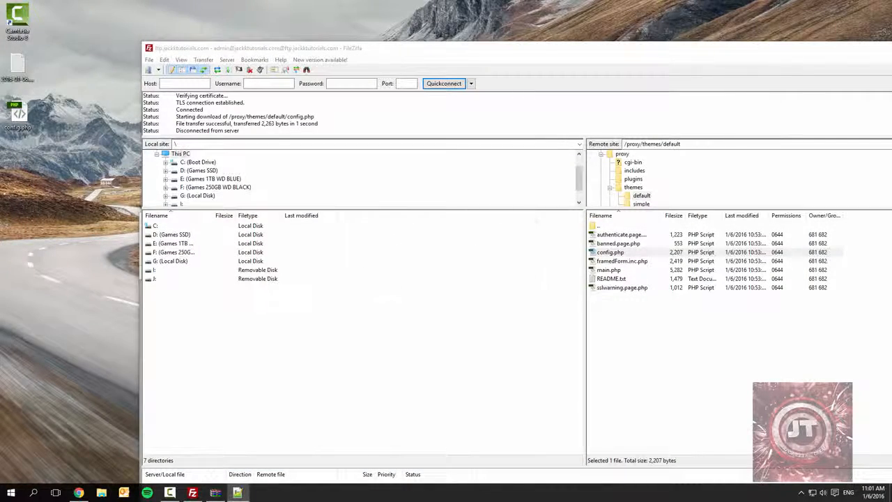
pyautogui.moveTo(17, 115); pyautogui.dragTo(613, 341)
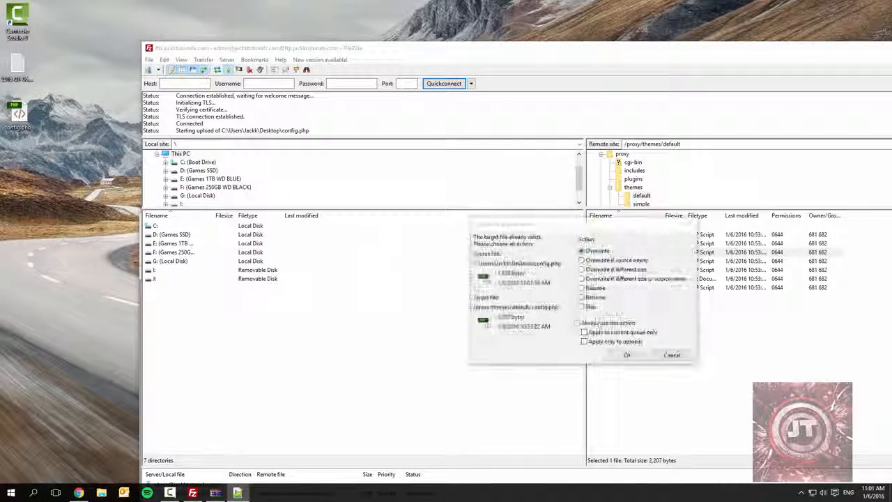
pyautogui.click(626, 355)
# - Reload the proxy's home page in Chrome to check its title and description, and highlight the Powered by Glype footer line
pyautogui.click(78, 492)
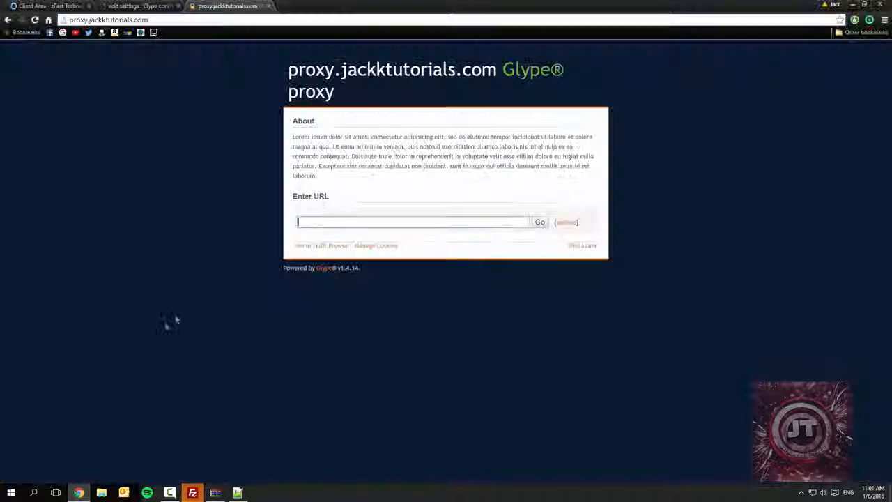
pyautogui.press('F5')
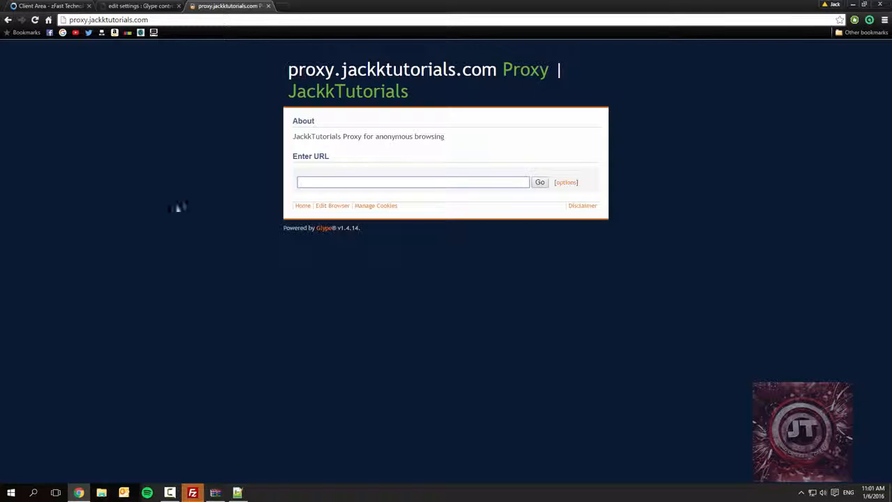
pyautogui.moveTo(332, 228); pyautogui.dragTo(283, 228)
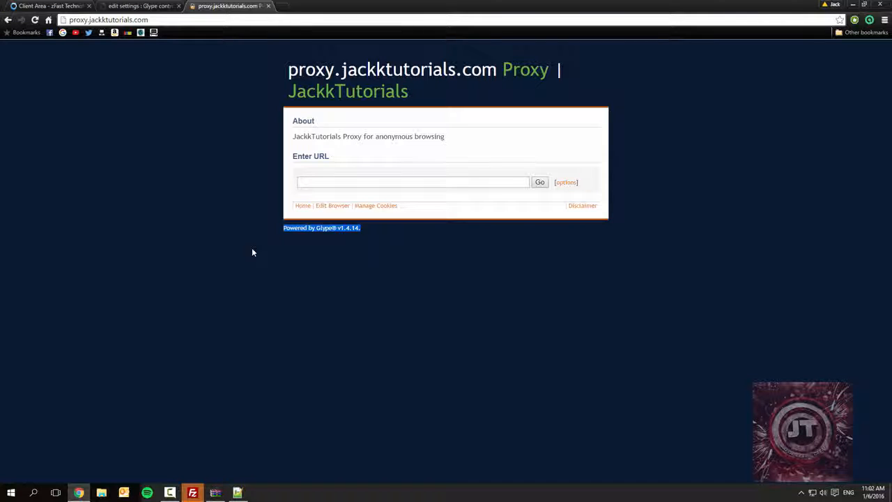